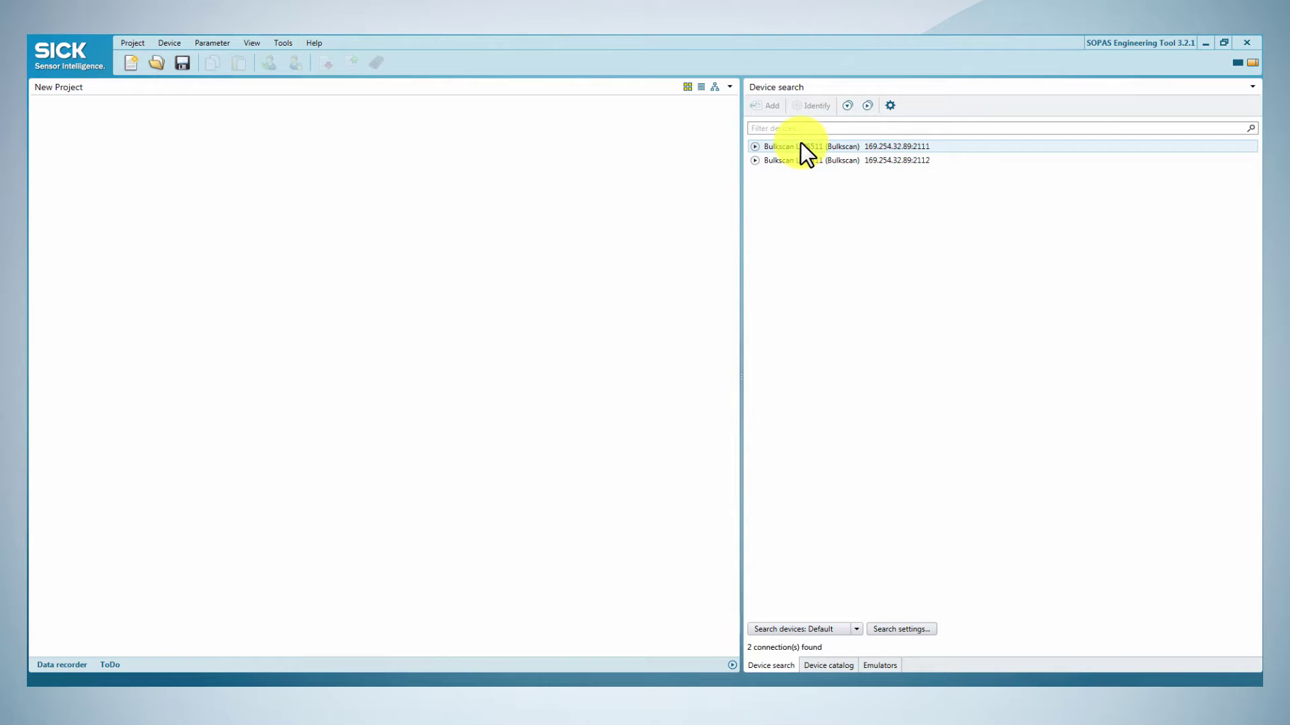
# Step: Add the first found Bulkscan LMS511 to the project and log in as Authorized Client with the device password
pyautogui.doubleClick(799, 144)
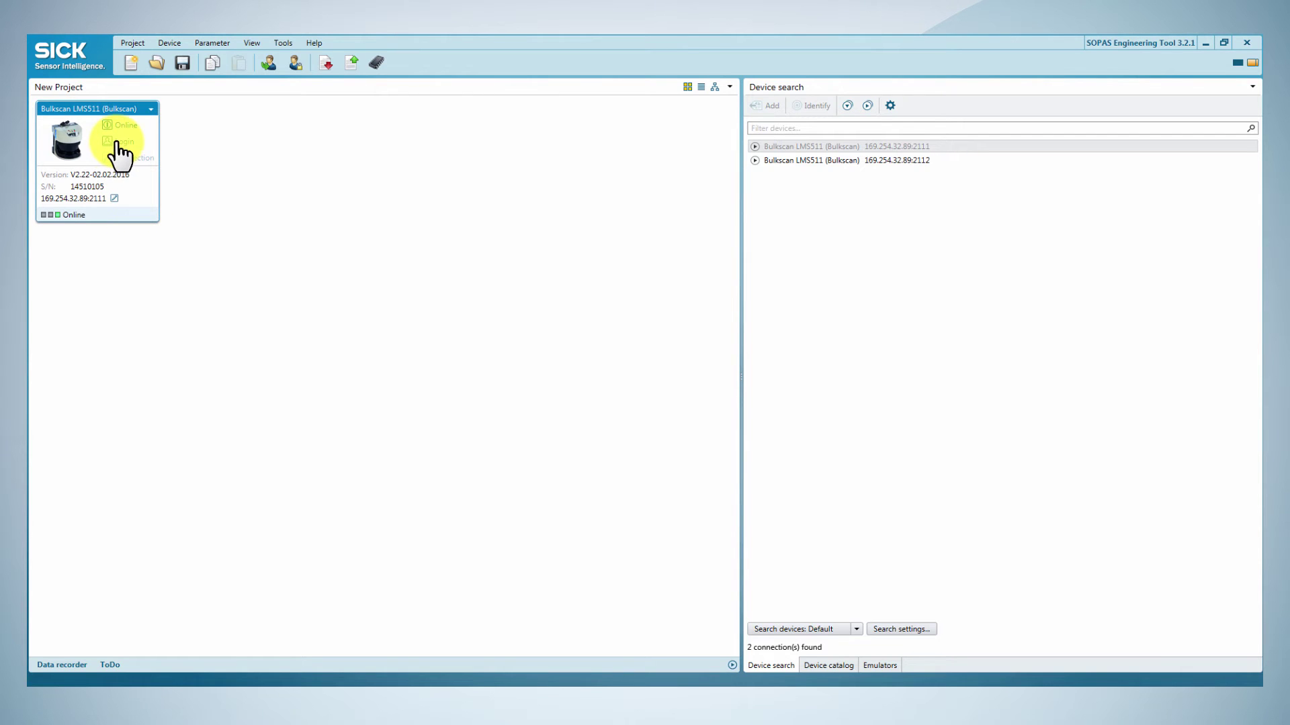
pyautogui.click(121, 141)
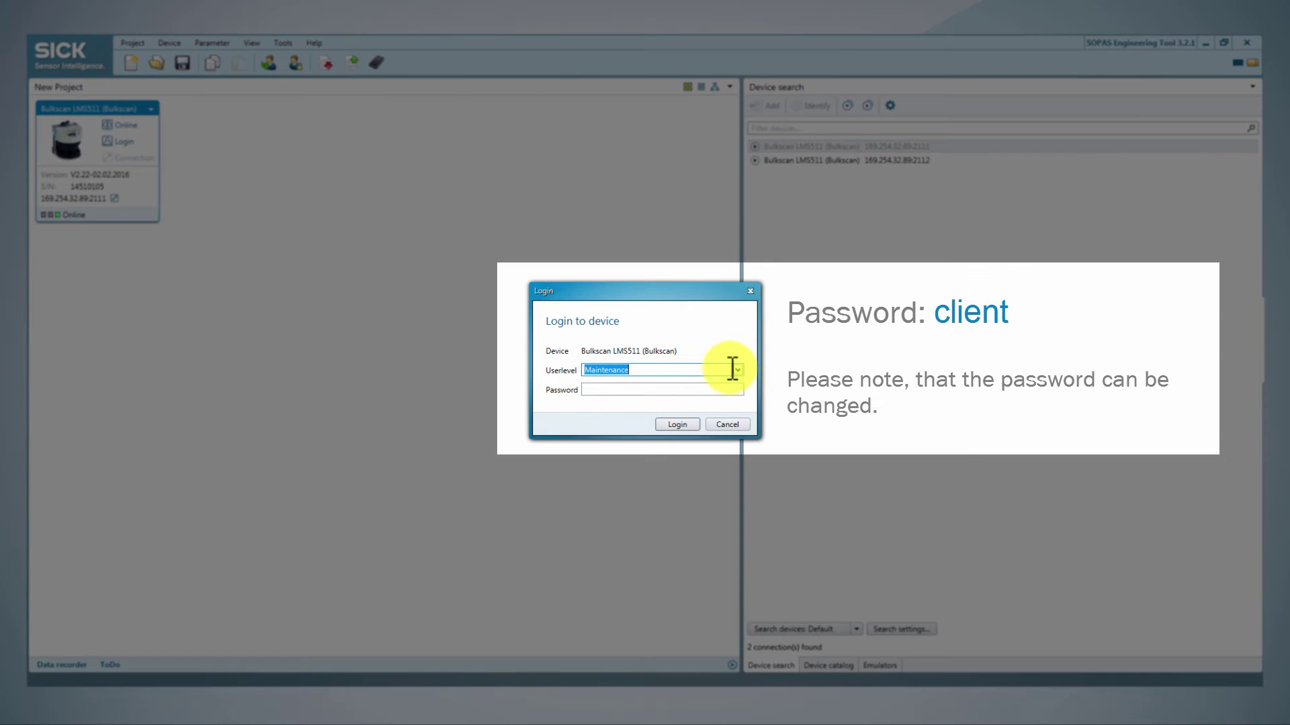
pyautogui.click(737, 369)
pyautogui.click(702, 399)
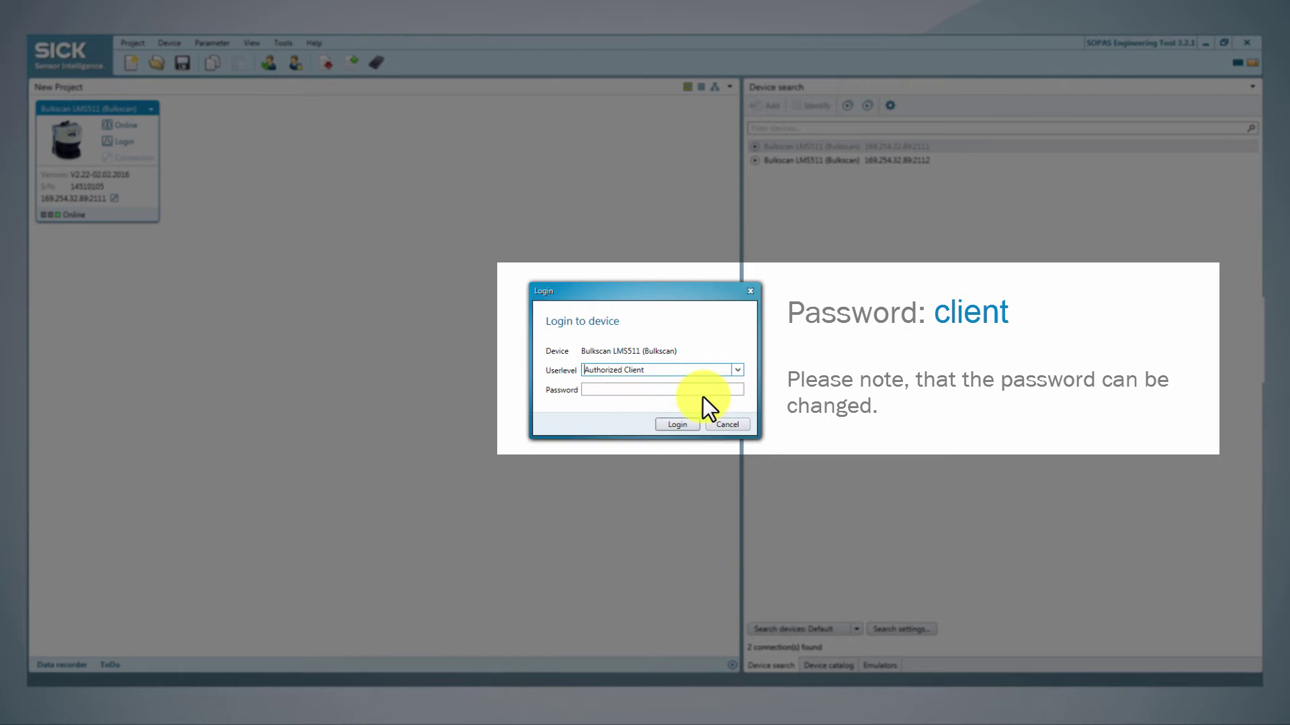
pyautogui.click(683, 390)
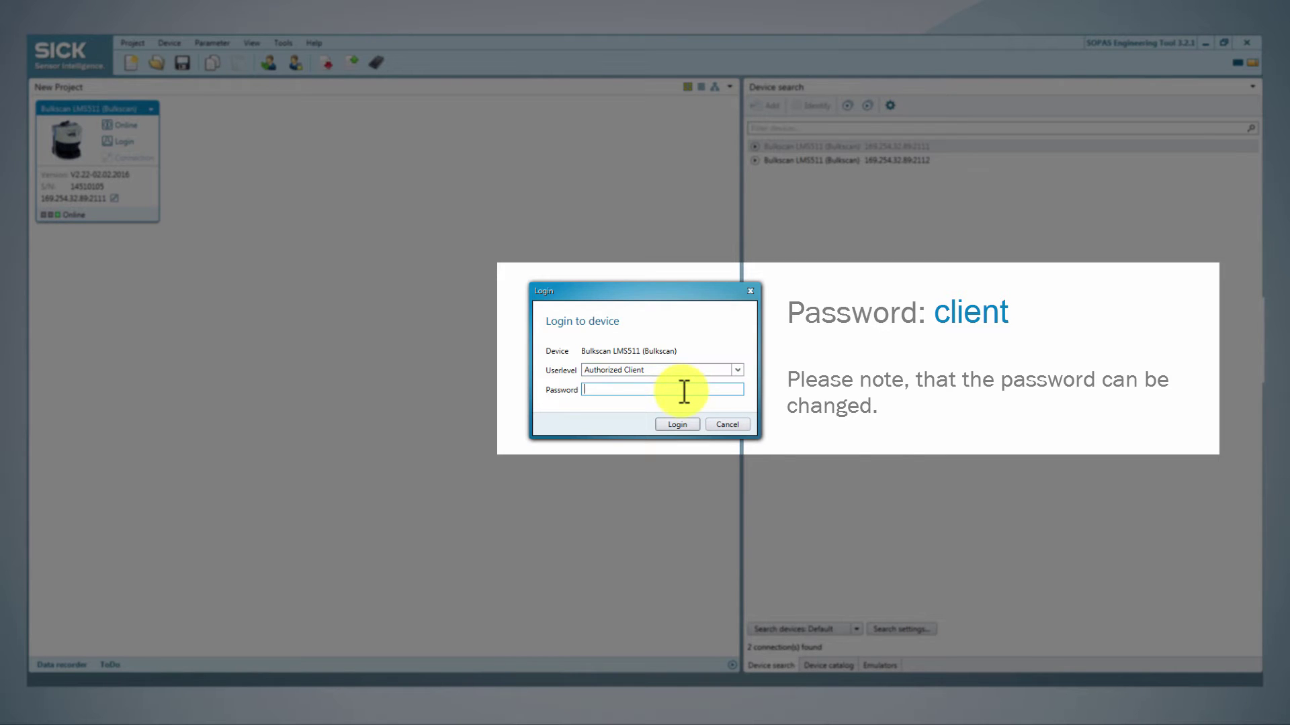
pyautogui.write('client')
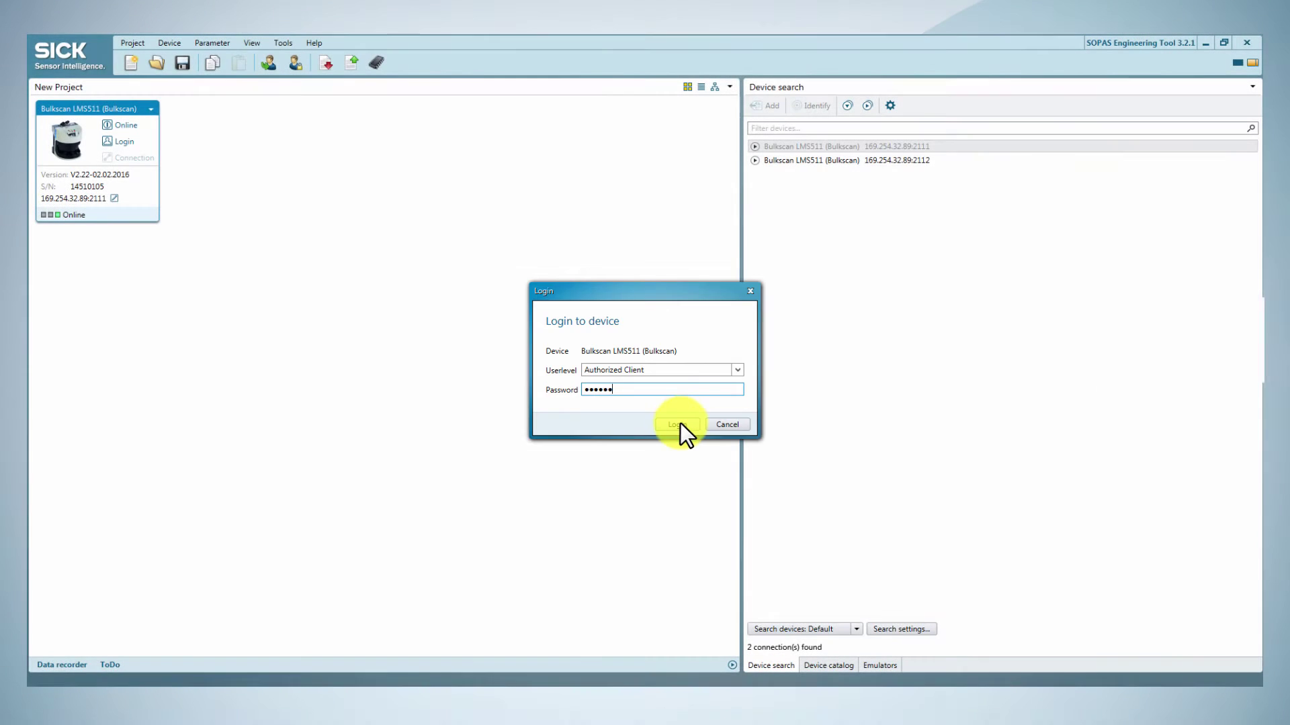
pyautogui.click(678, 423)
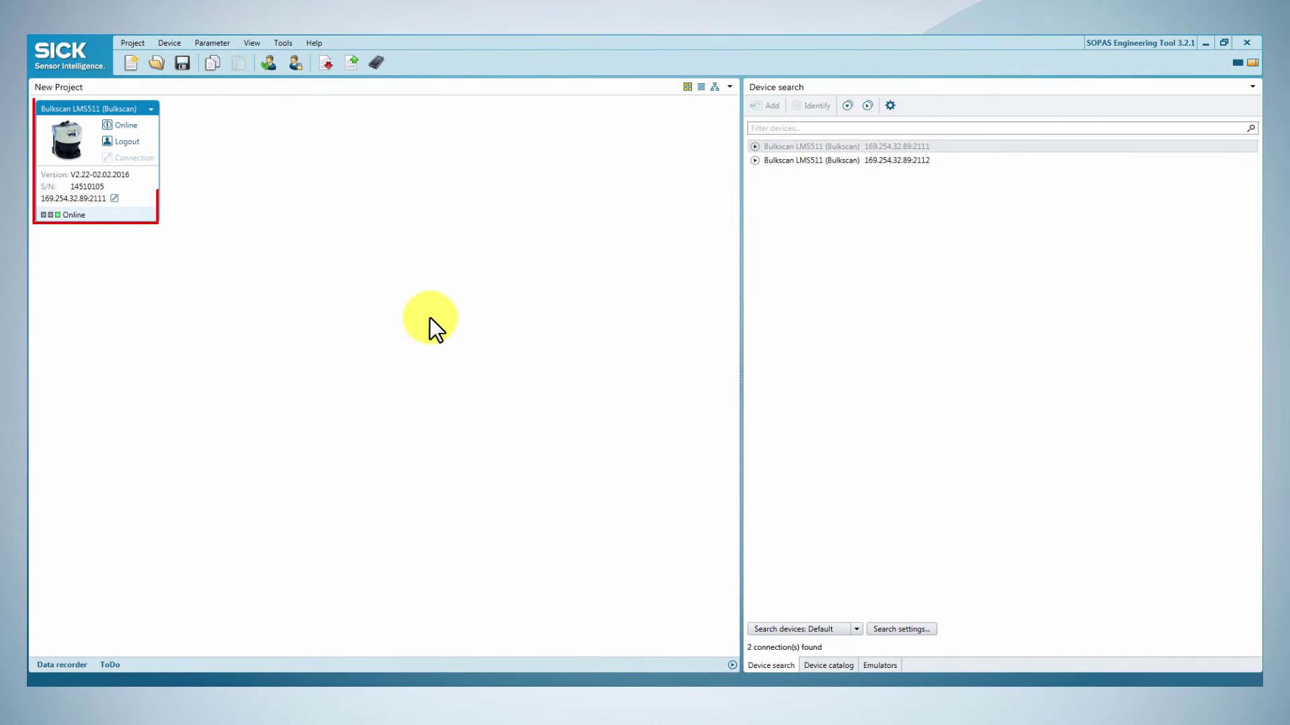
# Step: Open the Bulkscan window in maintenance mode and teach in the reference contour over -30° to 30°, 3000 mm
pyautogui.doubleClick(135, 192)
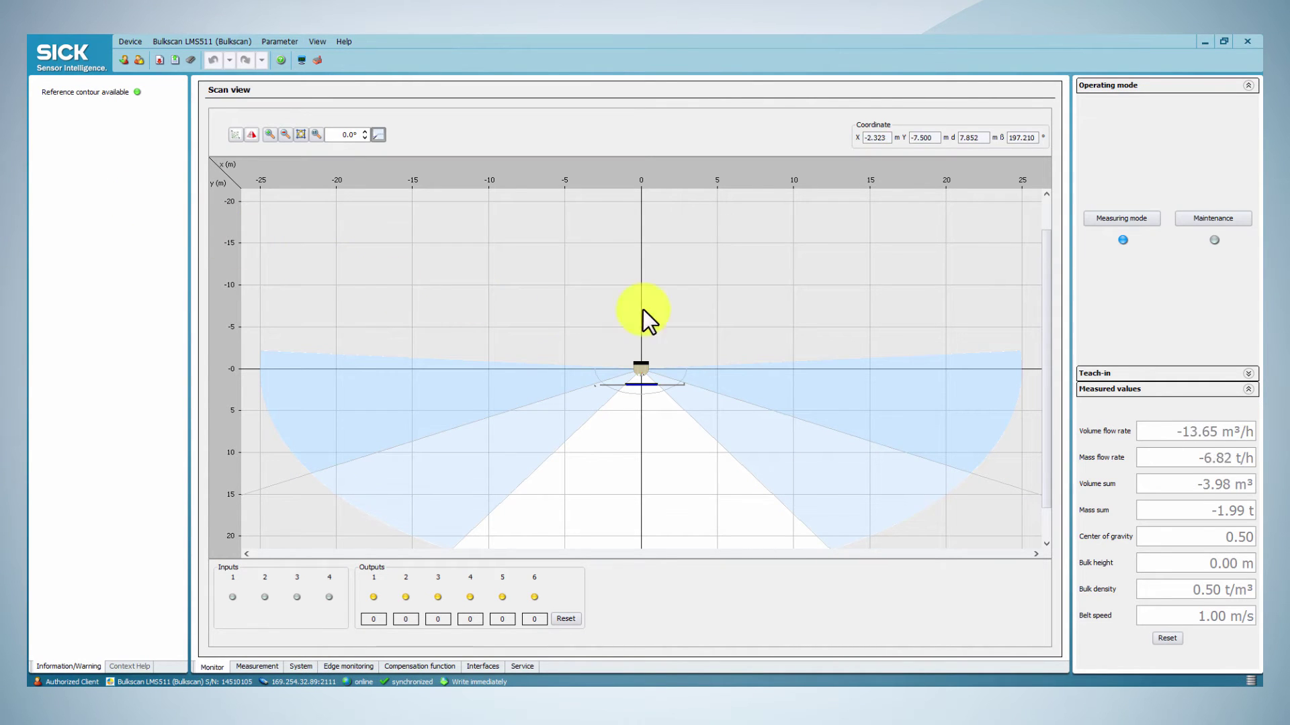
pyautogui.click(1205, 219)
pyautogui.click(1146, 375)
pyautogui.click(1123, 172)
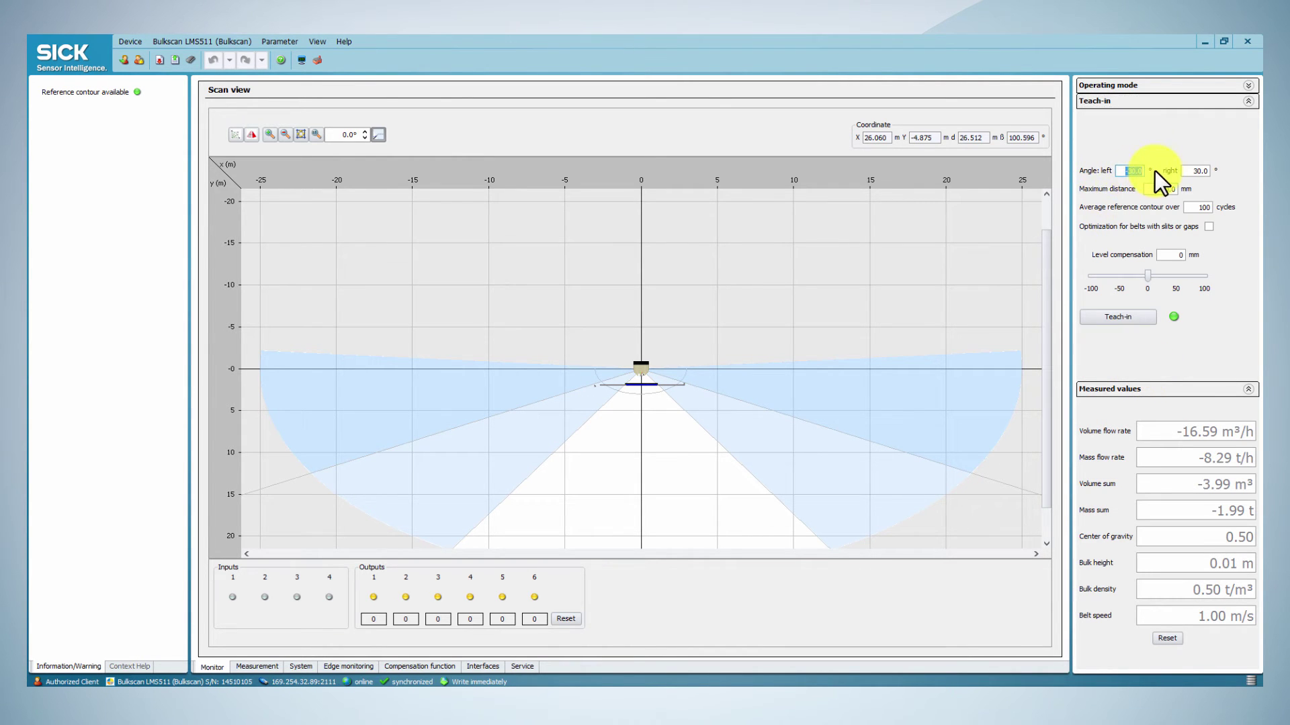
pyautogui.click(1189, 170)
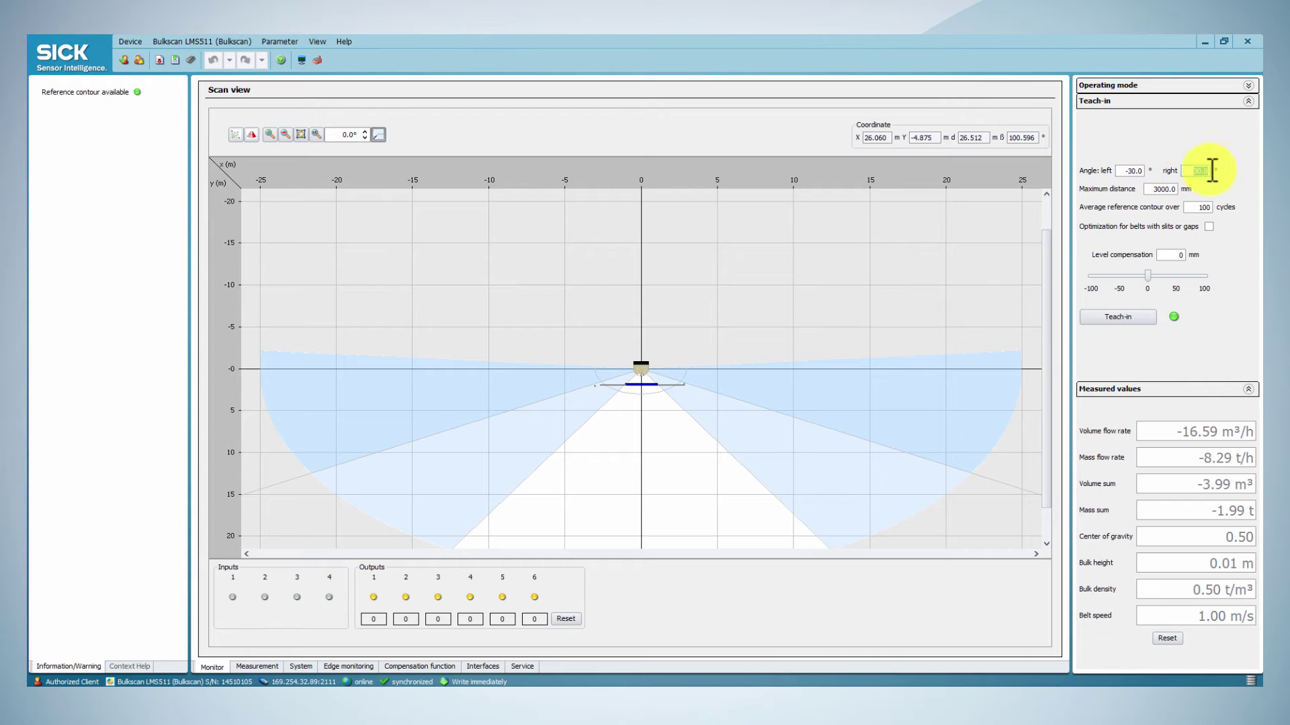
pyautogui.click(1156, 192)
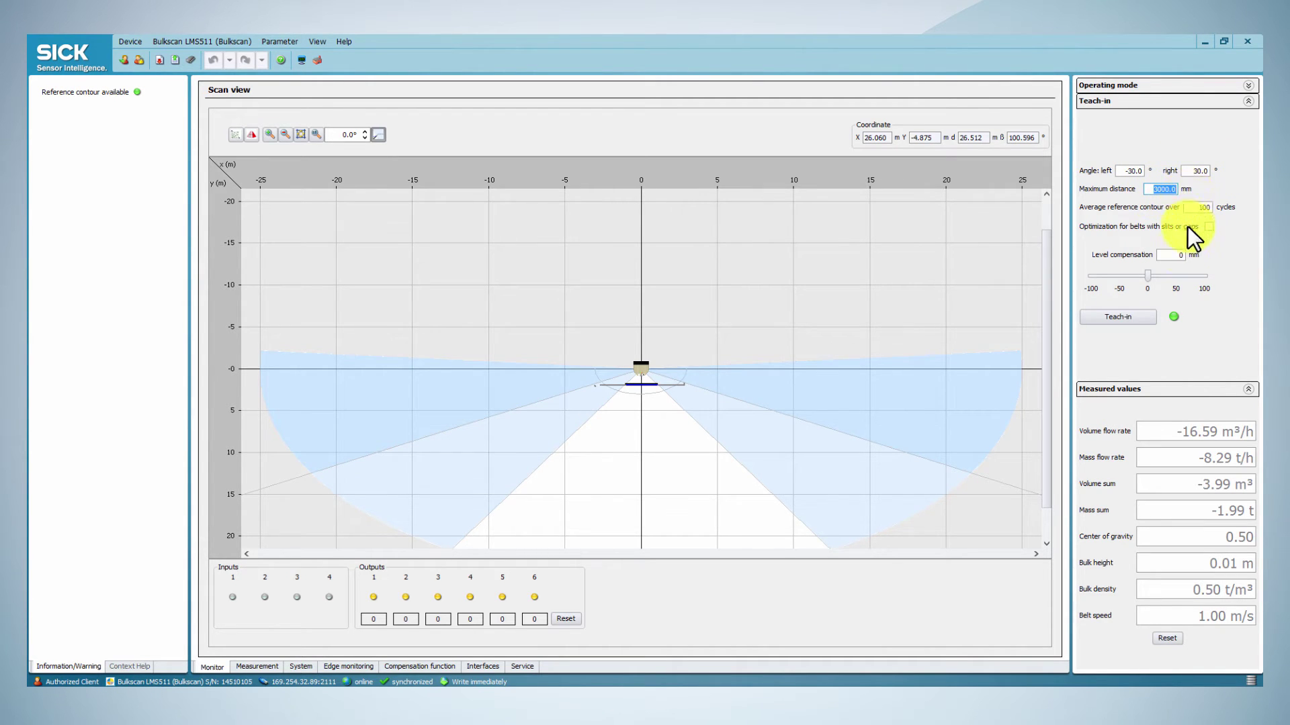
pyautogui.click(1123, 315)
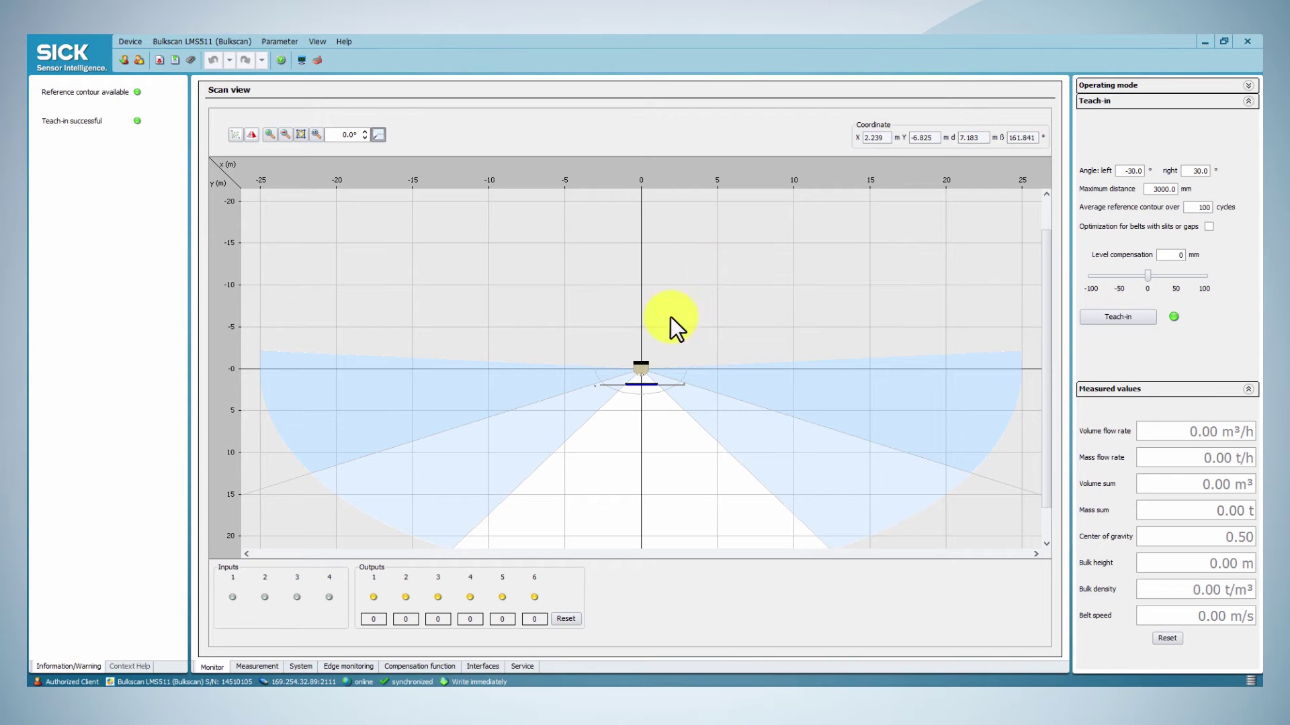
# Step: Review the belt speed and bulk density sources, keeping fixed 1 m/s and fixed 0.5 t/m³
pyautogui.click(260, 667)
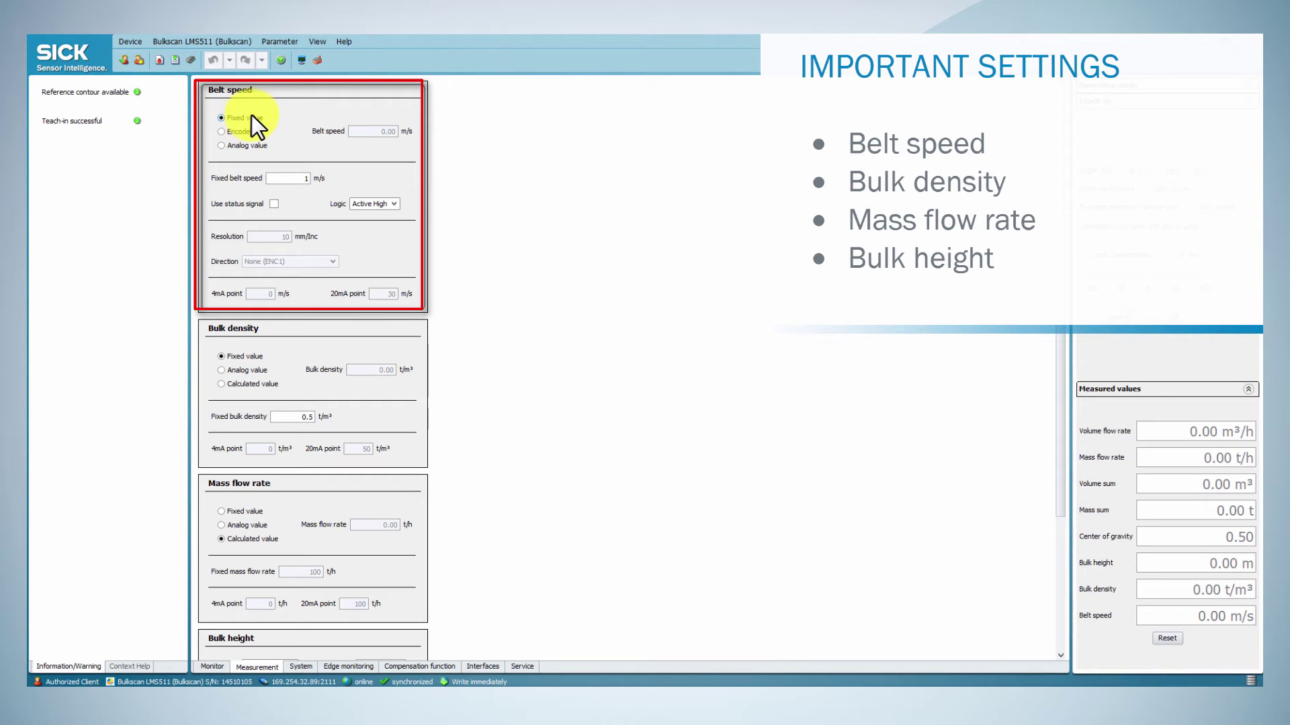
pyautogui.click(240, 131)
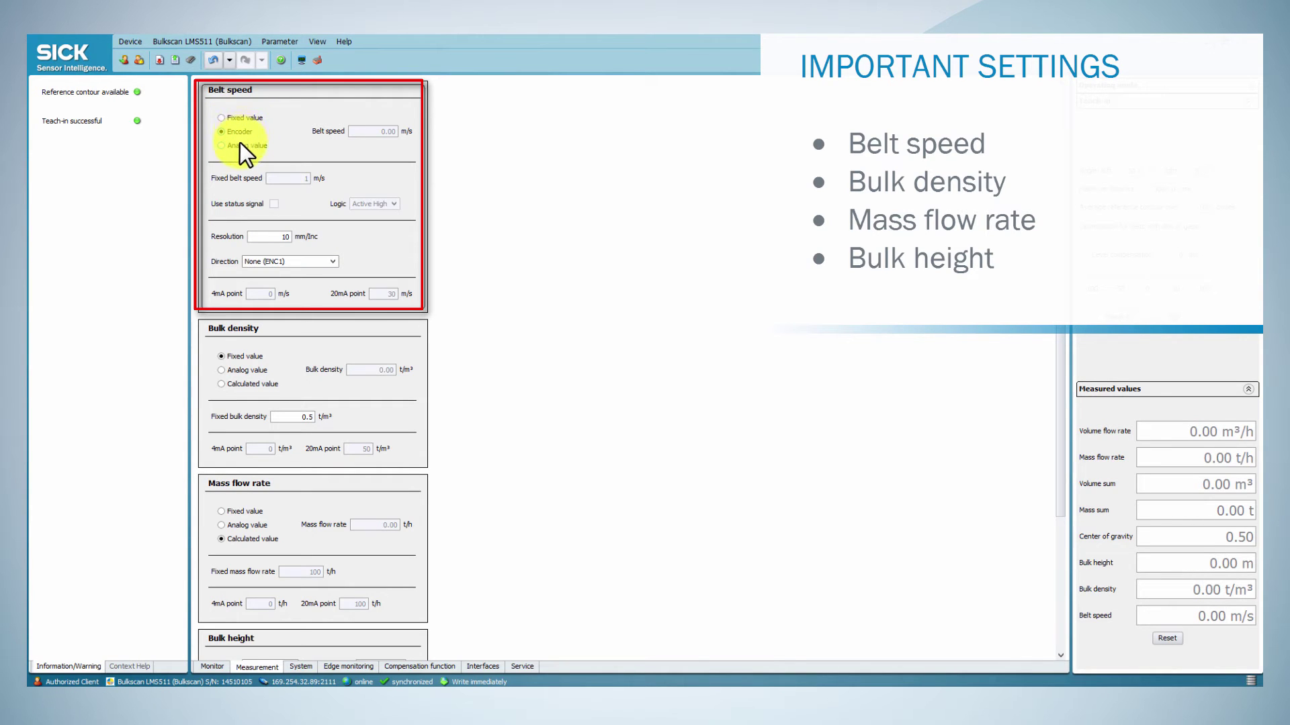
pyautogui.click(239, 144)
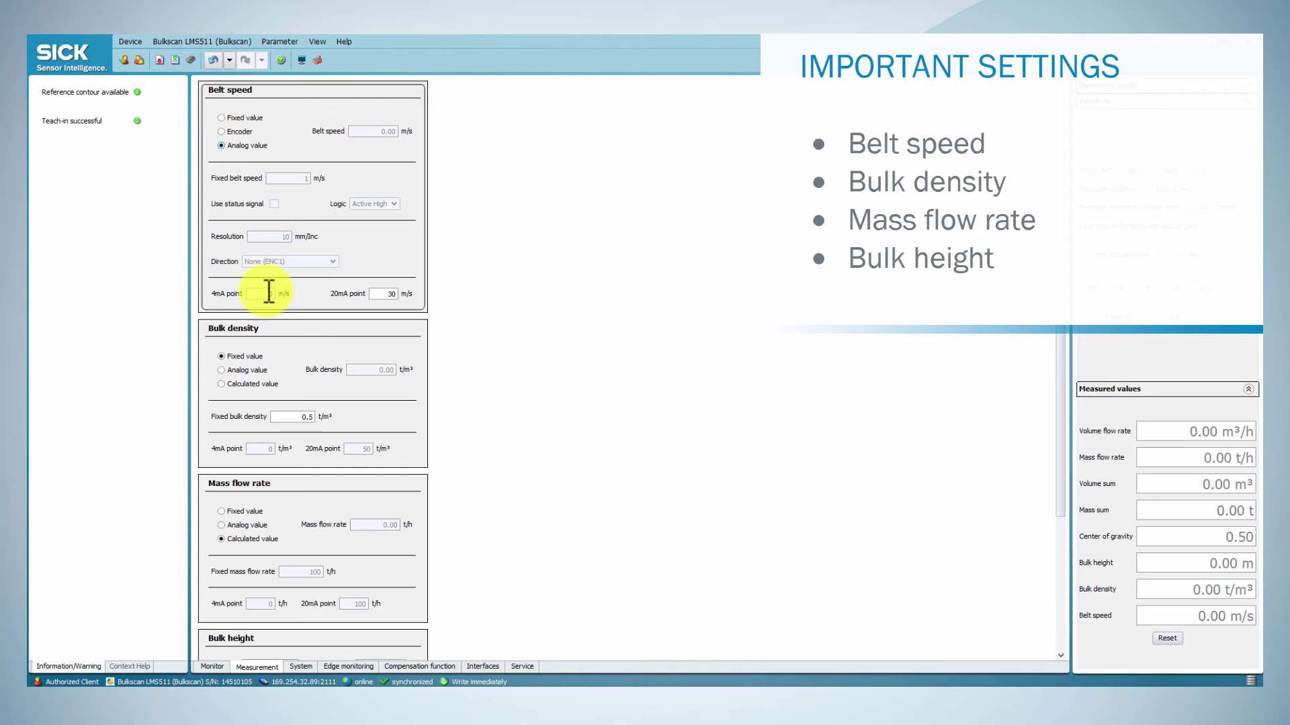
pyautogui.click(233, 117)
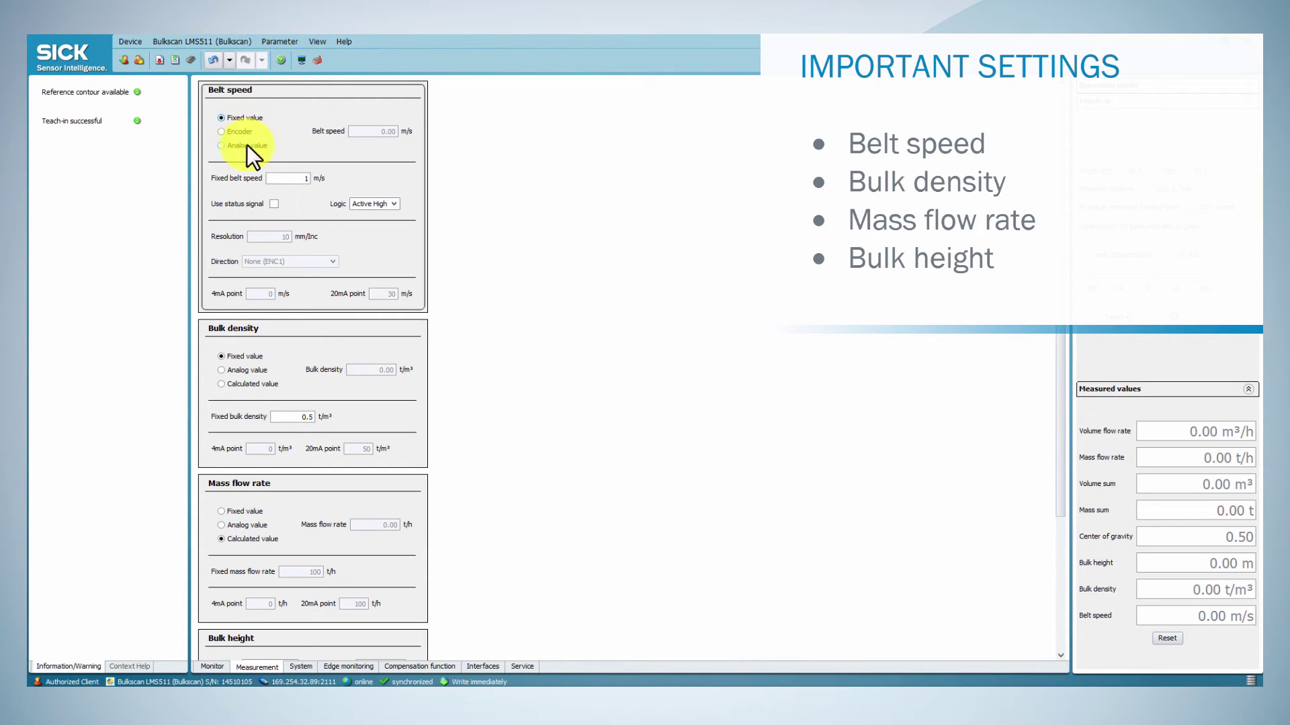
pyautogui.click(241, 369)
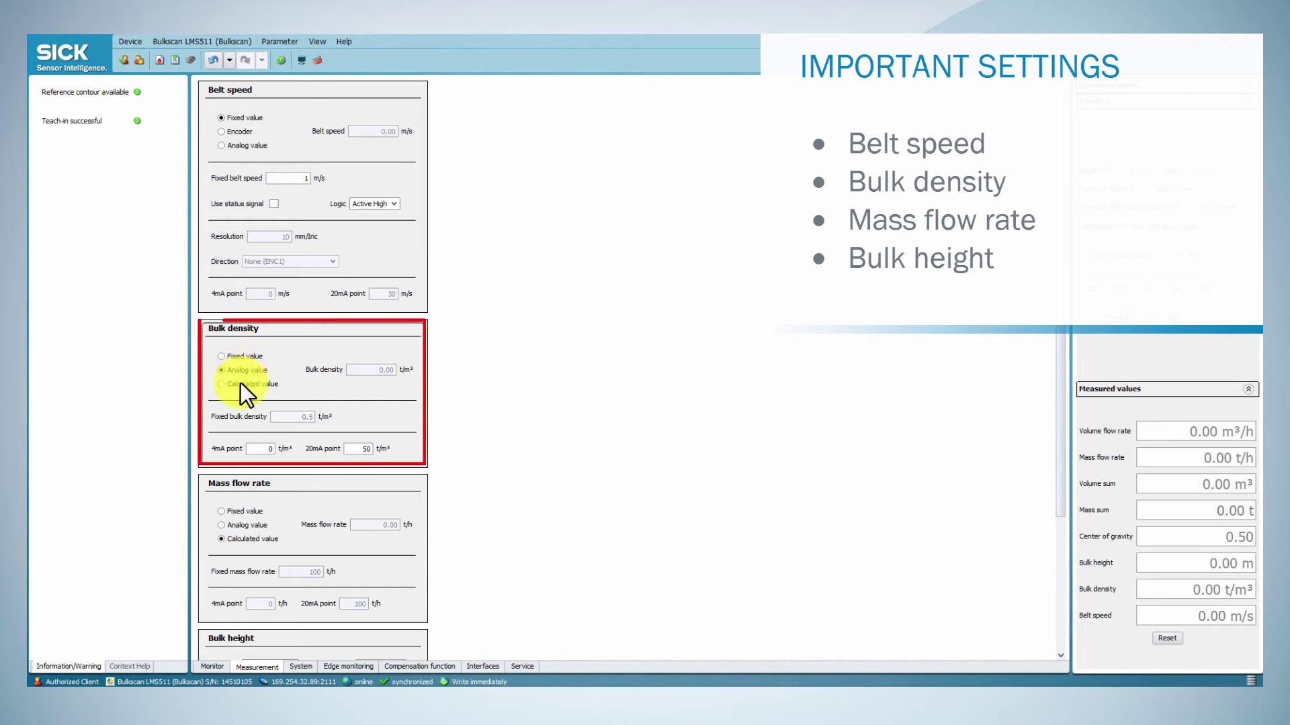
pyautogui.click(240, 384)
pyautogui.click(229, 355)
# Step: Review the mass flow rate sources, keeping it calculated, and look over the remaining measurement options
pyautogui.click(232, 511)
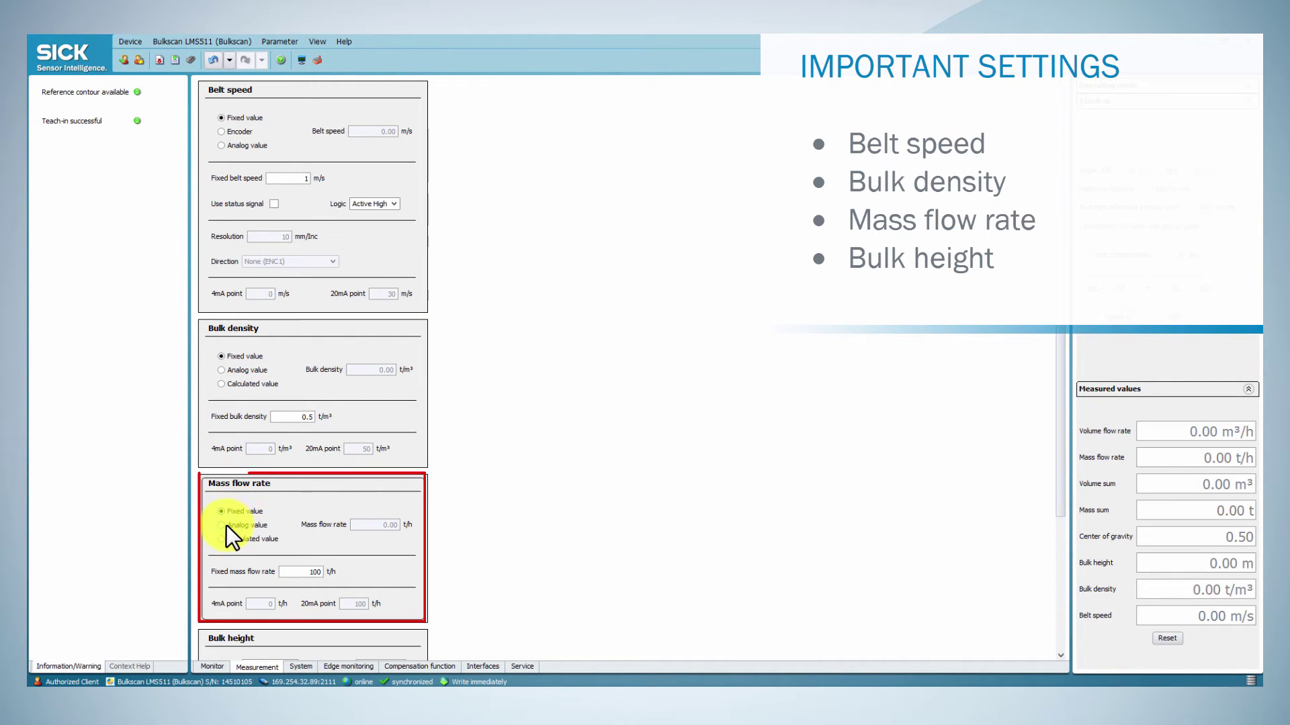
pyautogui.click(227, 526)
pyautogui.click(224, 538)
pyautogui.scroll(-5, 240, 640)
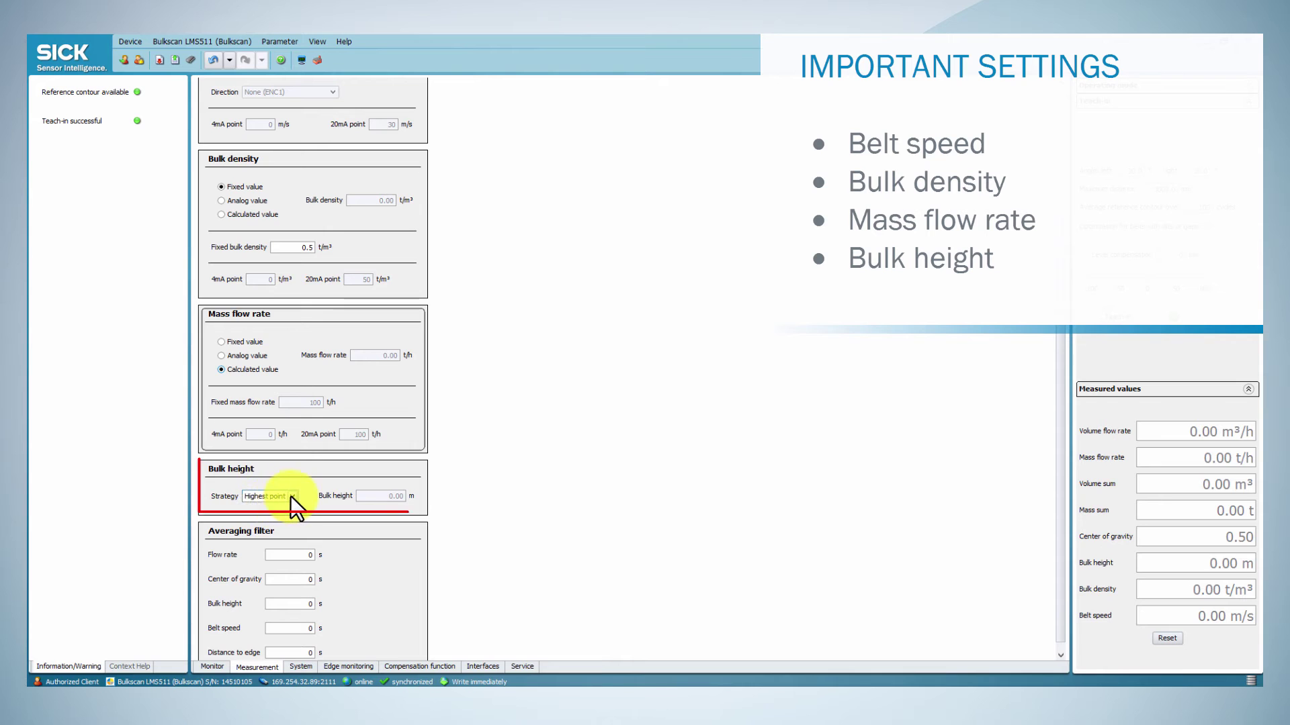
pyautogui.scroll(-1, 291, 496)
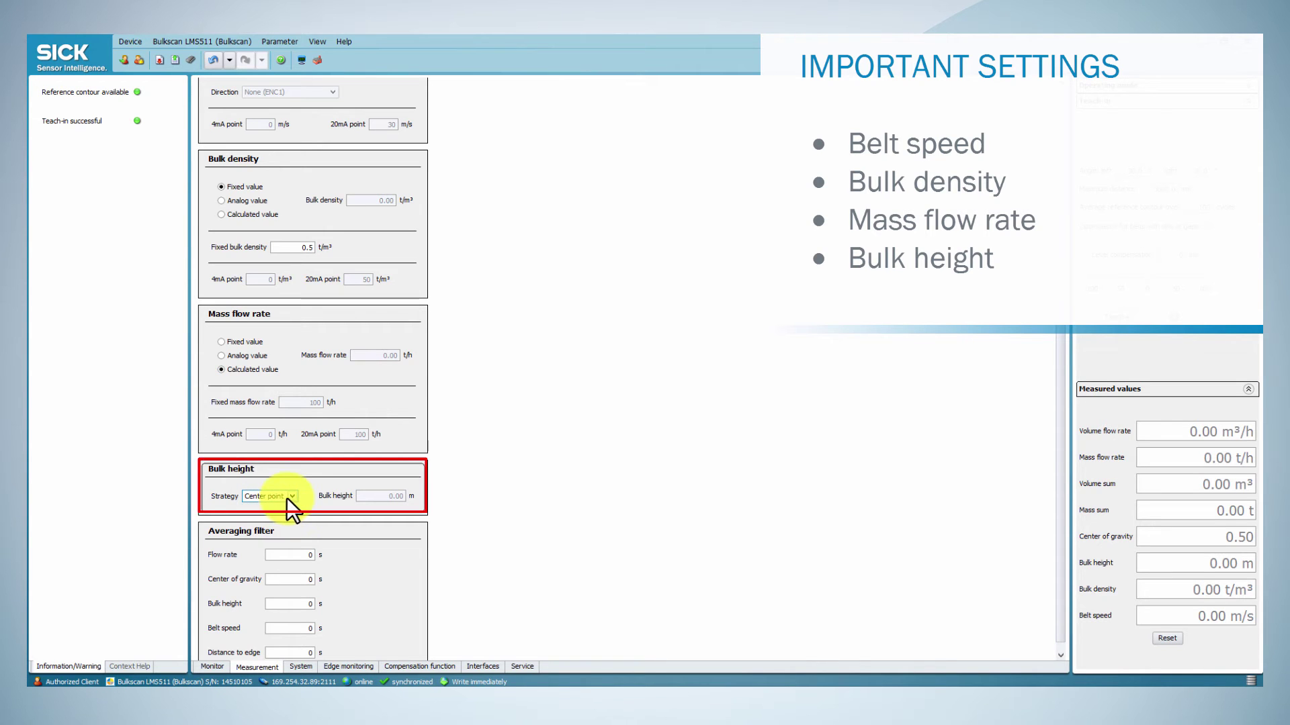
pyautogui.scroll(1, 281, 503)
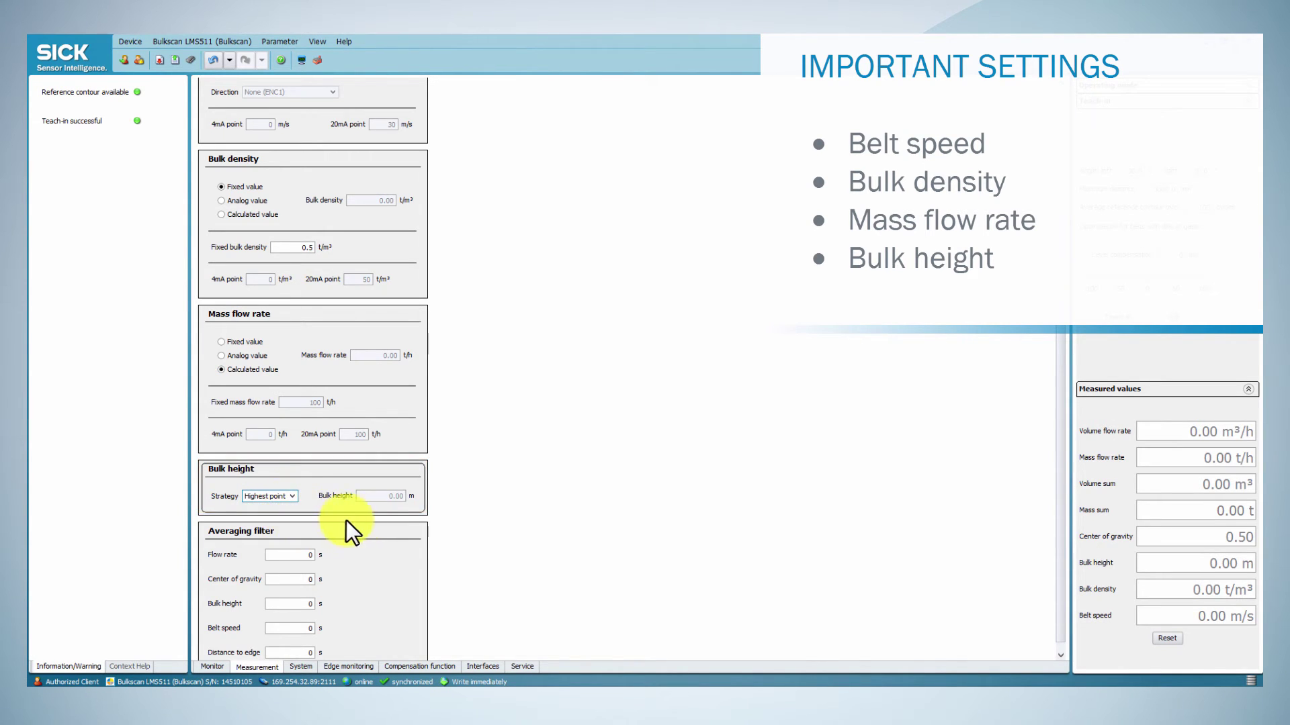
# Step: Return to the Monitor and set the operating mode to Measuring mode to see live volume and mass values
pyautogui.click(212, 667)
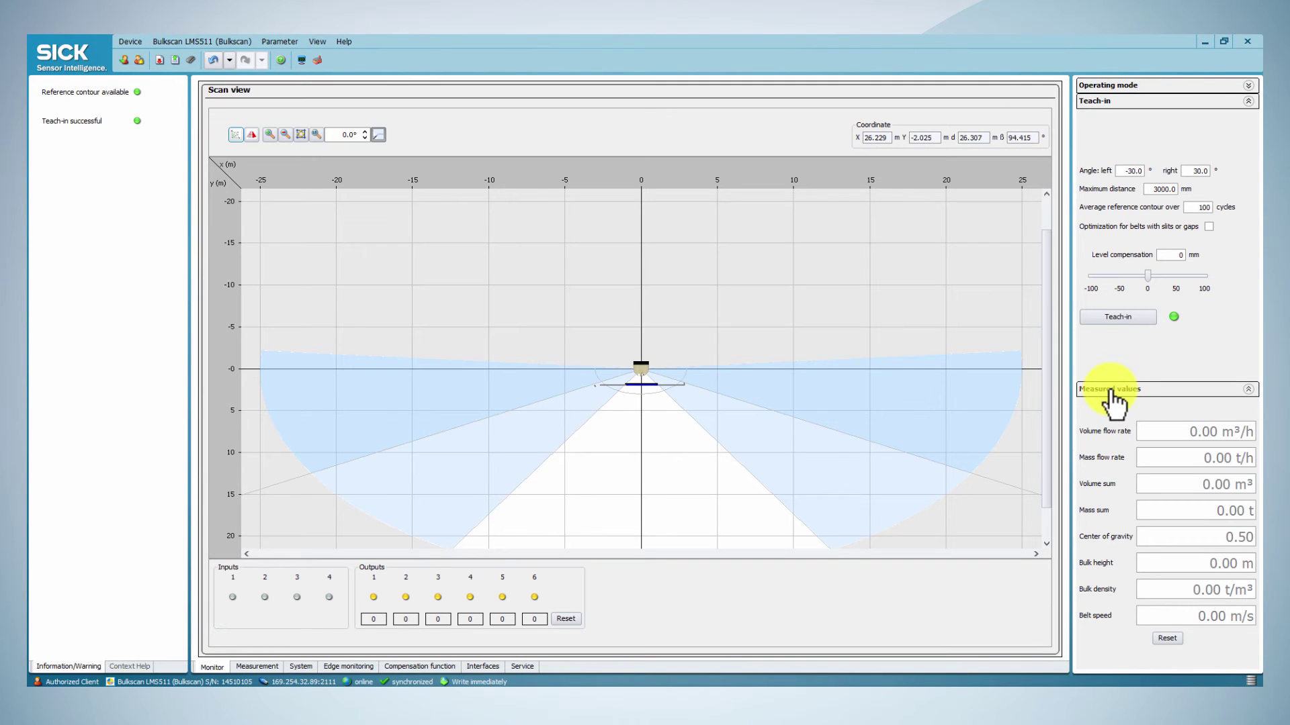
pyautogui.click(1101, 102)
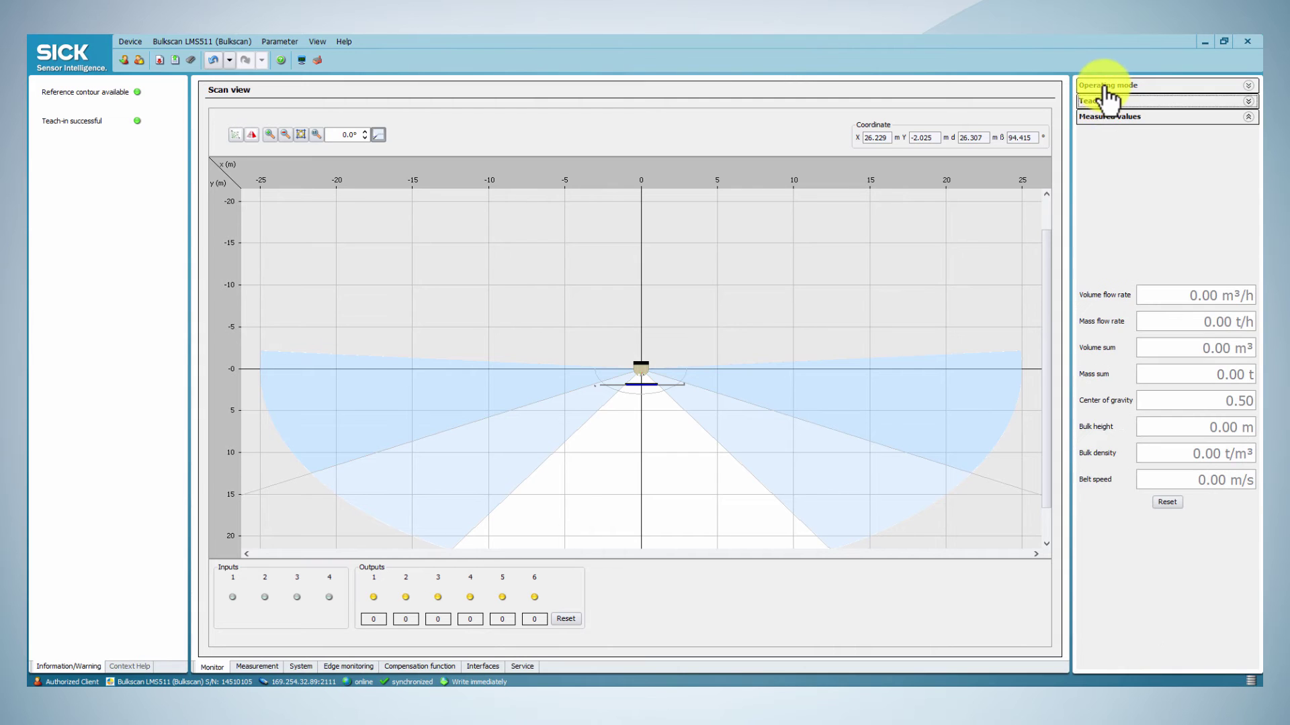
pyautogui.click(1107, 85)
pyautogui.click(1114, 219)
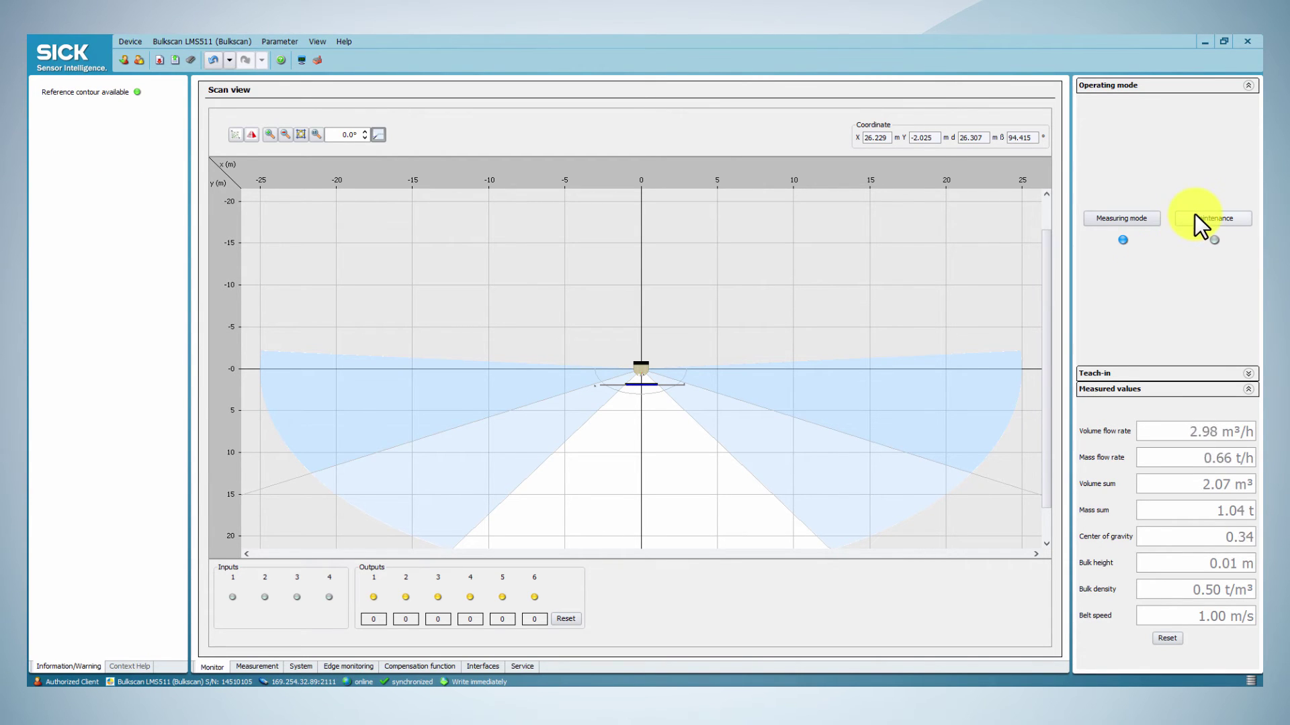
# Step: Raise the vibration tolerance to 6% in the system settings, leaving points below the contour counted
pyautogui.click(297, 668)
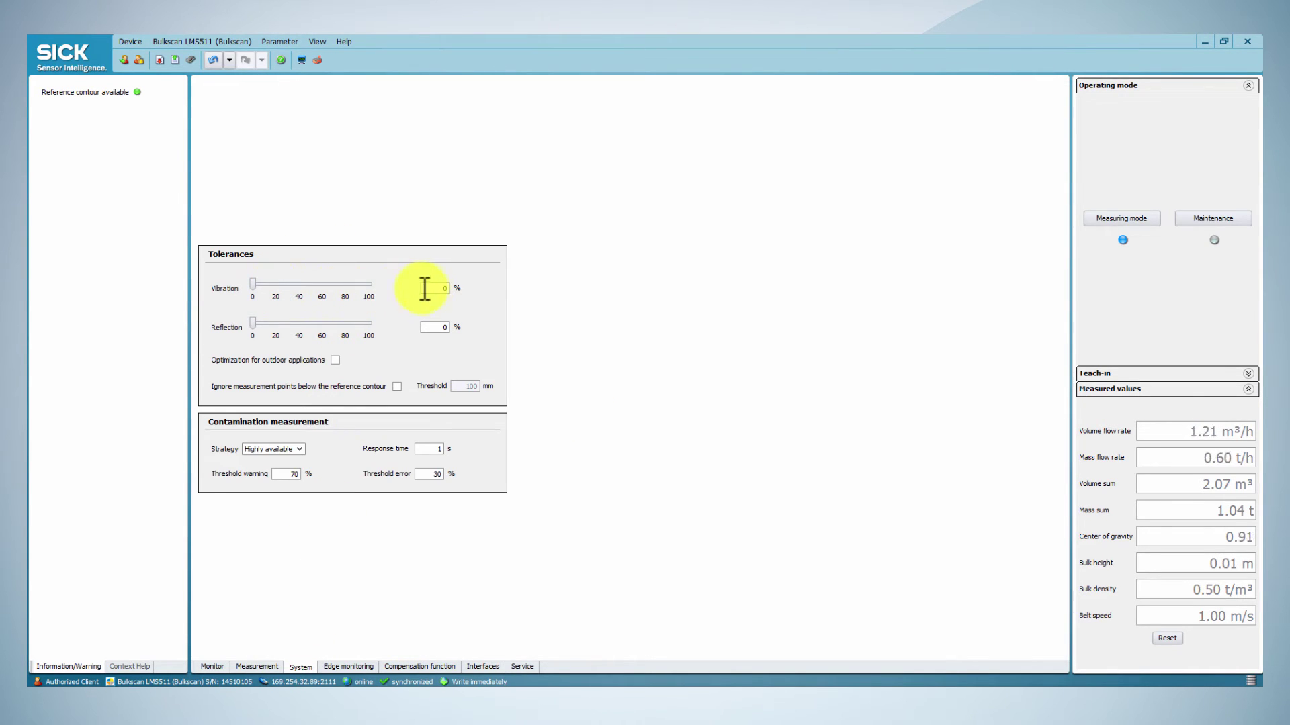
pyautogui.moveTo(252, 285); pyautogui.dragTo(258, 285)
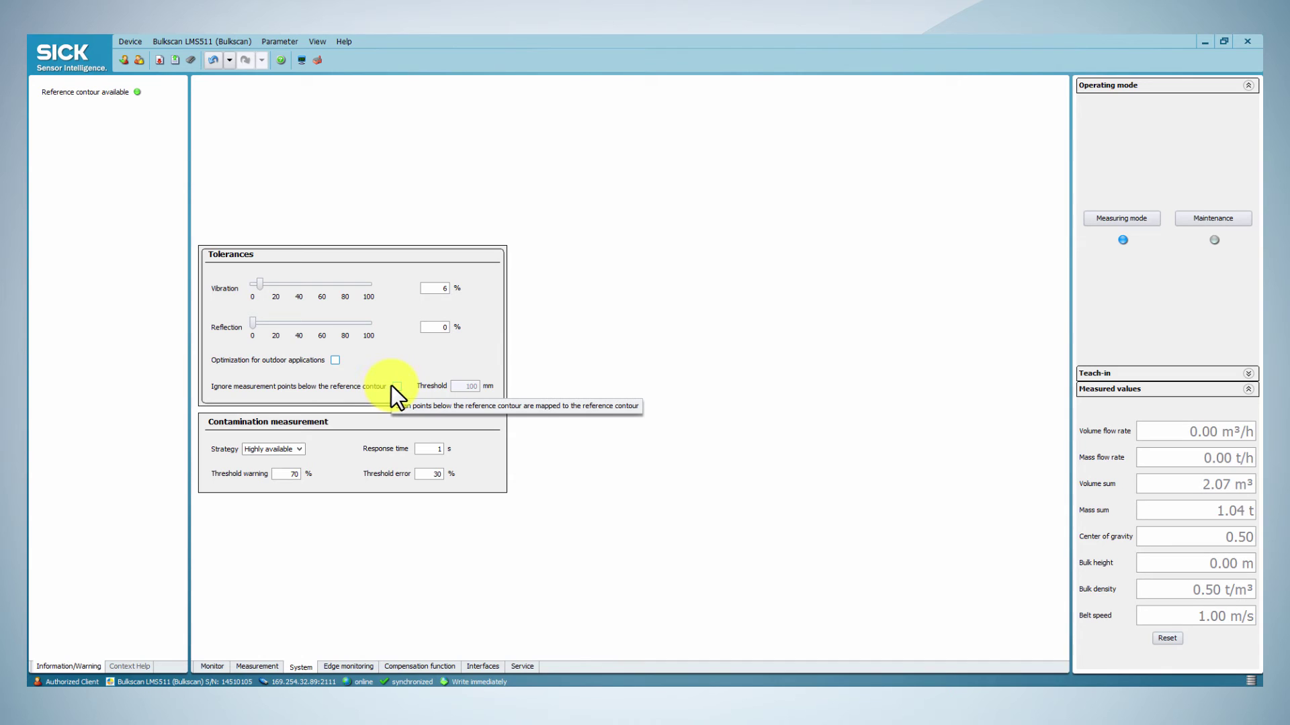
pyautogui.click(396, 387)
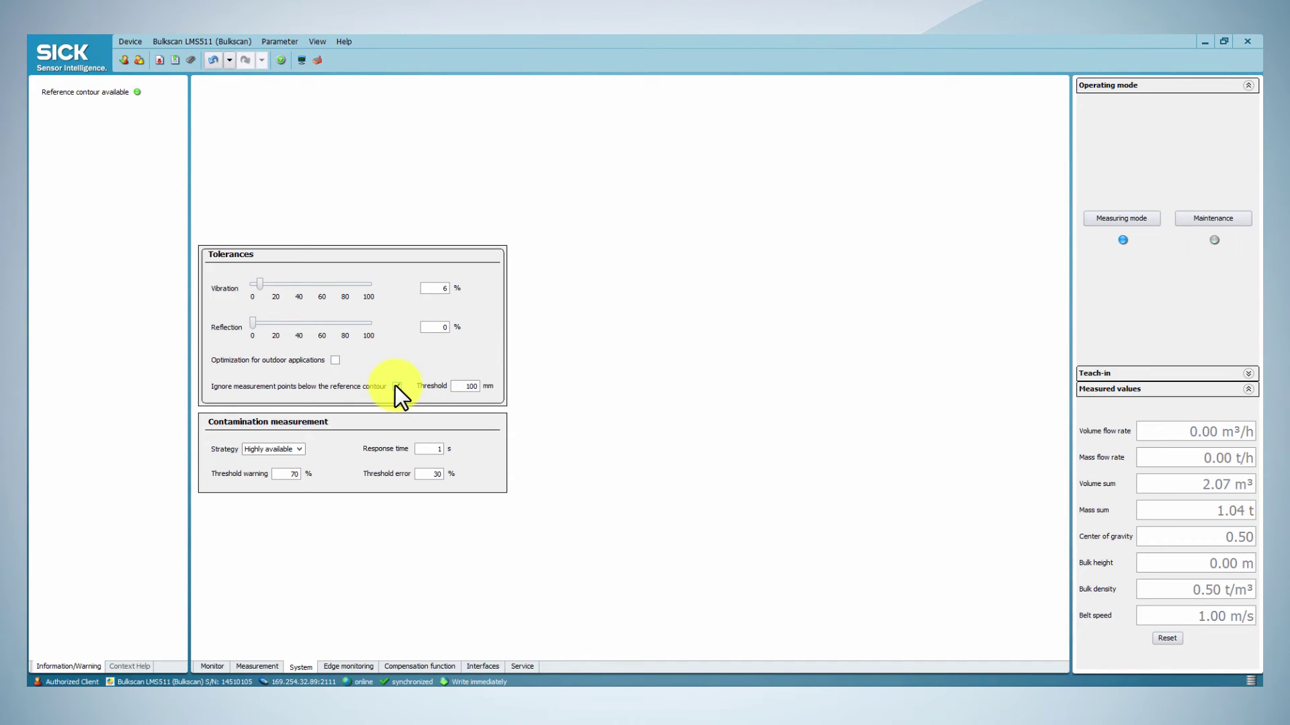
pyautogui.click(396, 386)
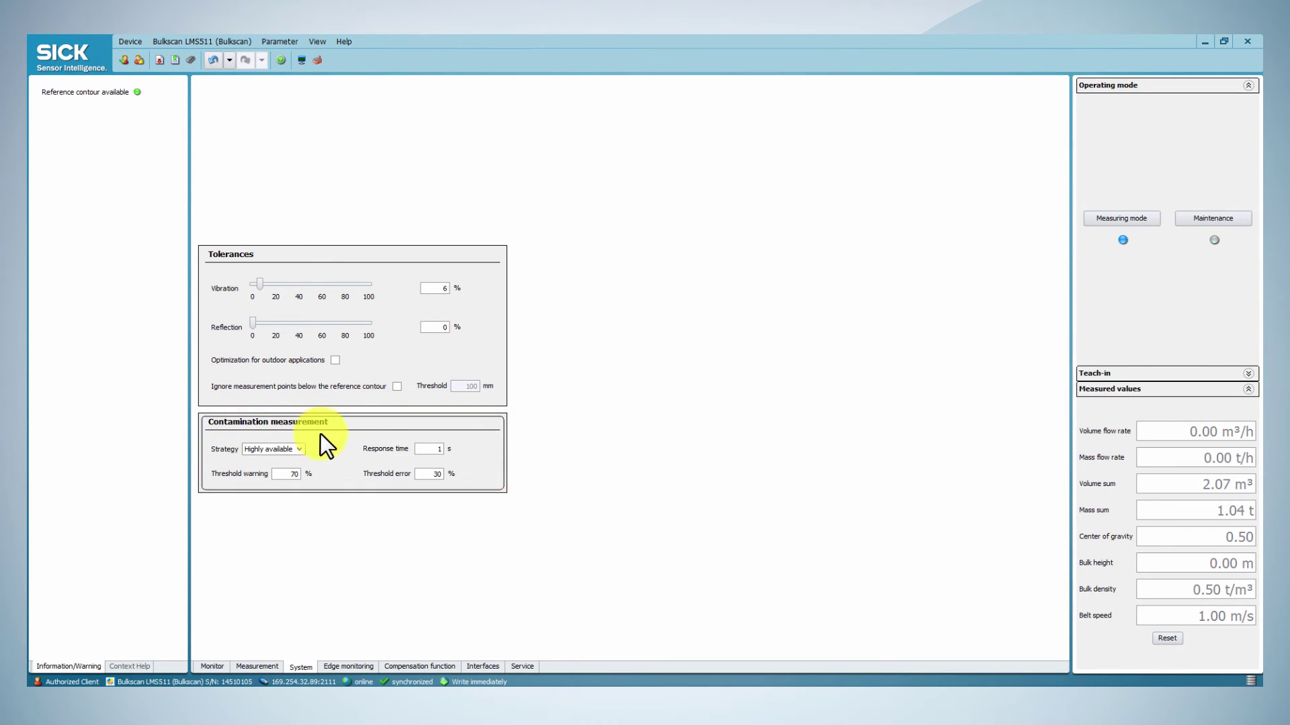
# Step: Keep the Highly available contamination strategy with 70% warning and 30% error, then enter Maintenance mode
pyautogui.click(300, 448)
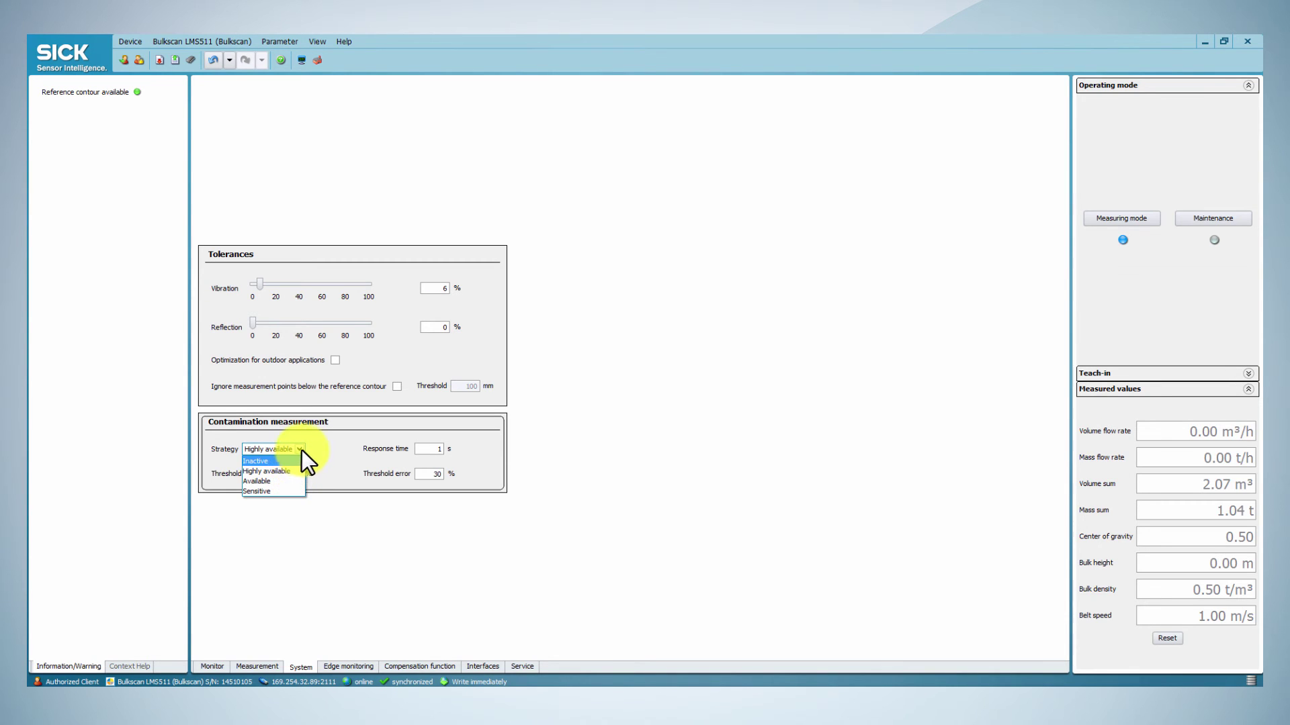
pyautogui.click(301, 450)
pyautogui.doubleClick(294, 475)
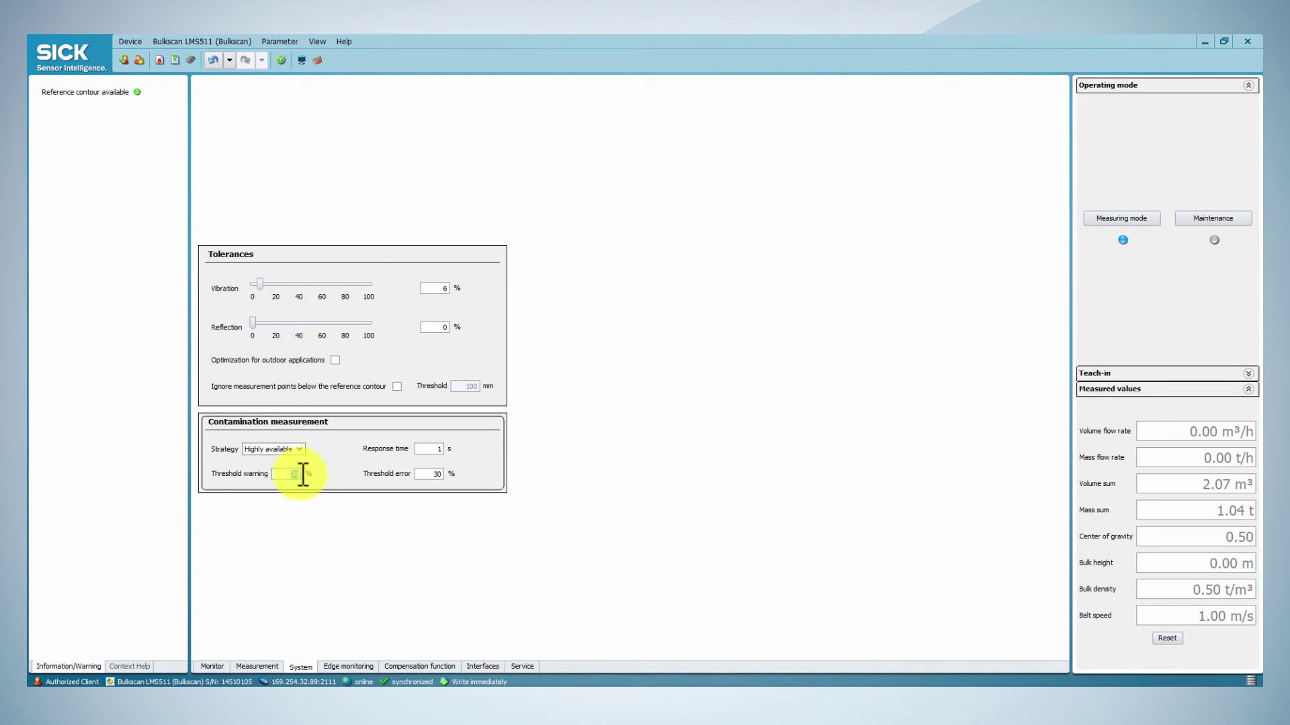
pyautogui.doubleClick(440, 474)
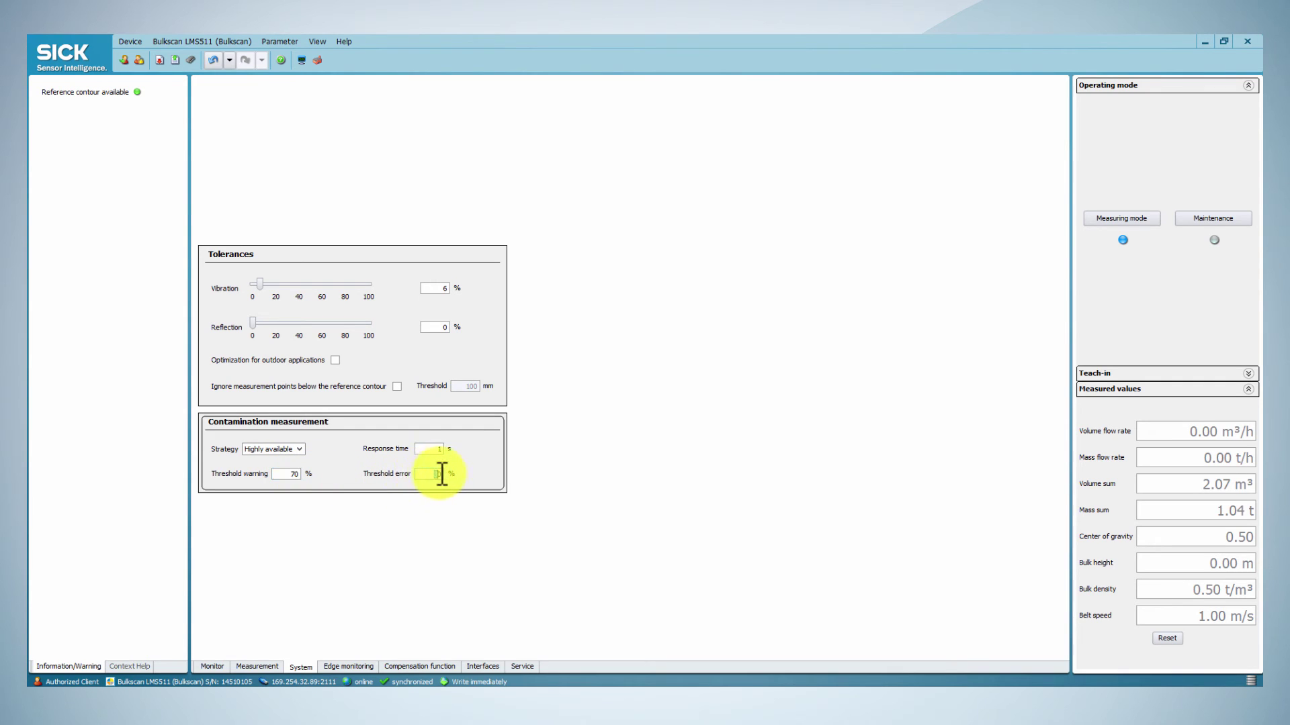
pyautogui.doubleClick(441, 449)
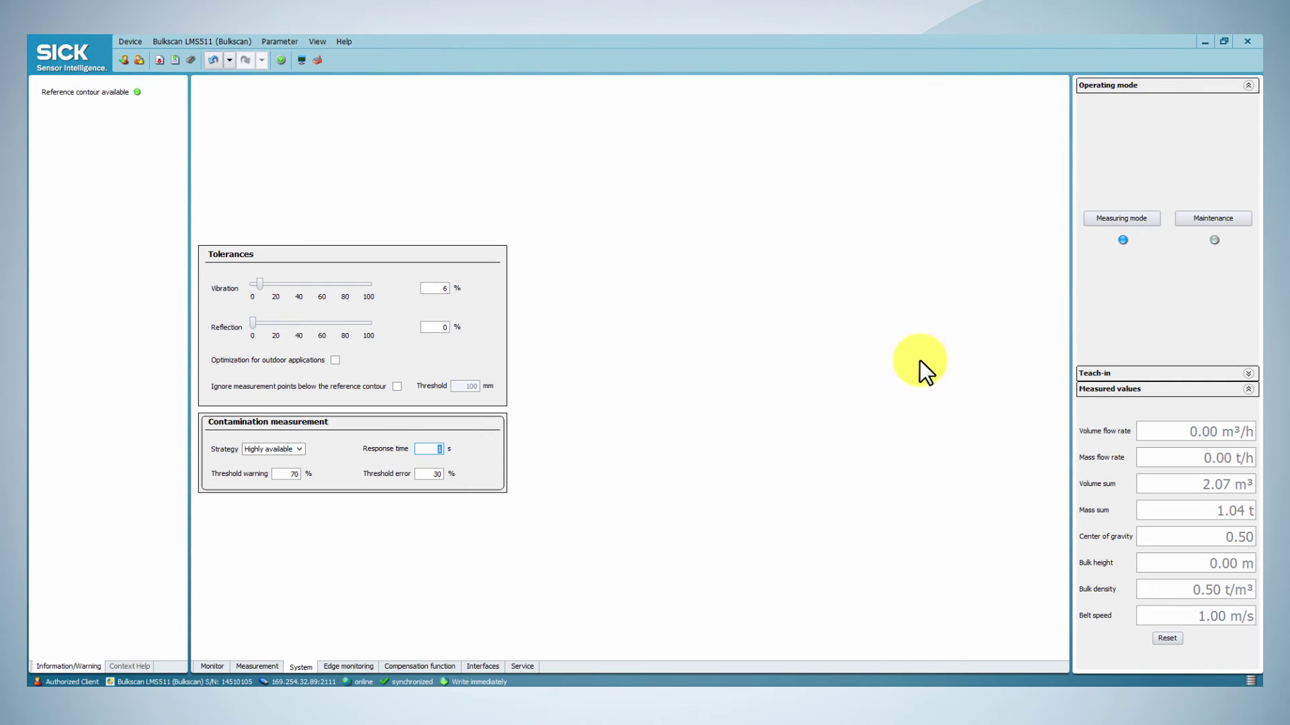
pyautogui.click(1182, 218)
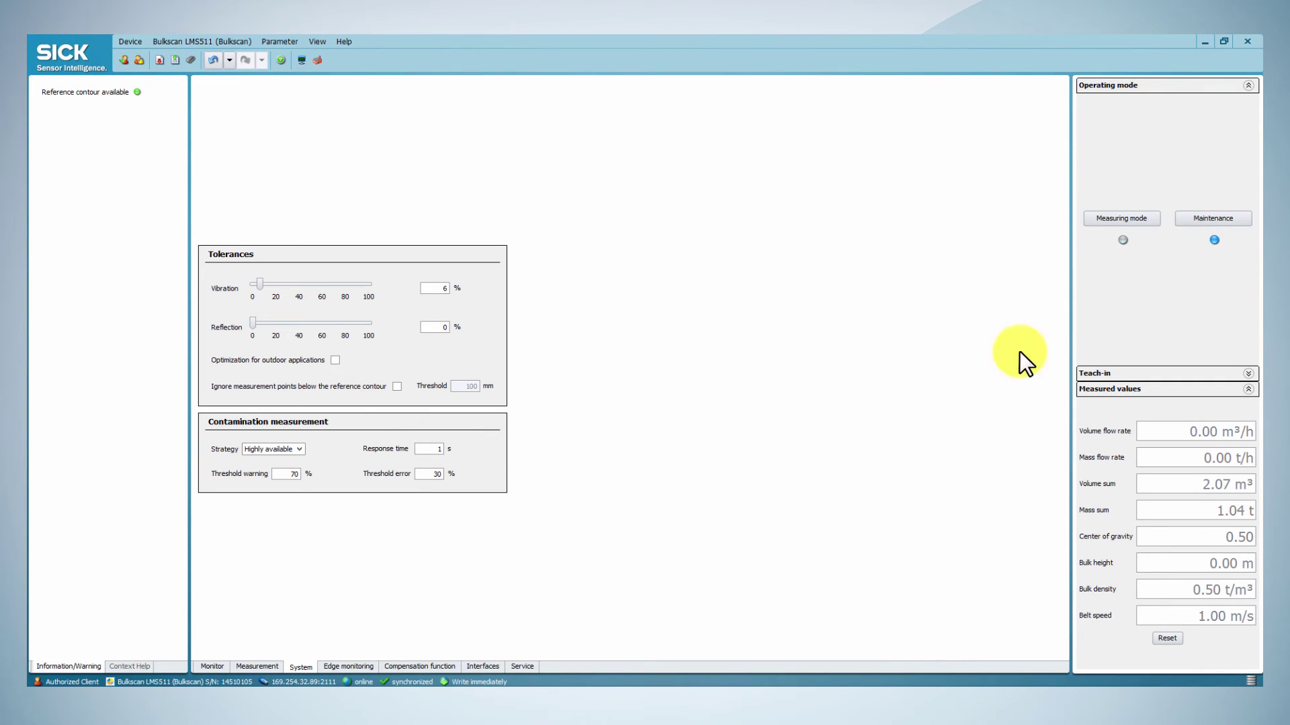
# Step: Review the left and right bulk edge warning distances of 50.0 mm on the Edge monitoring page
pyautogui.click(339, 667)
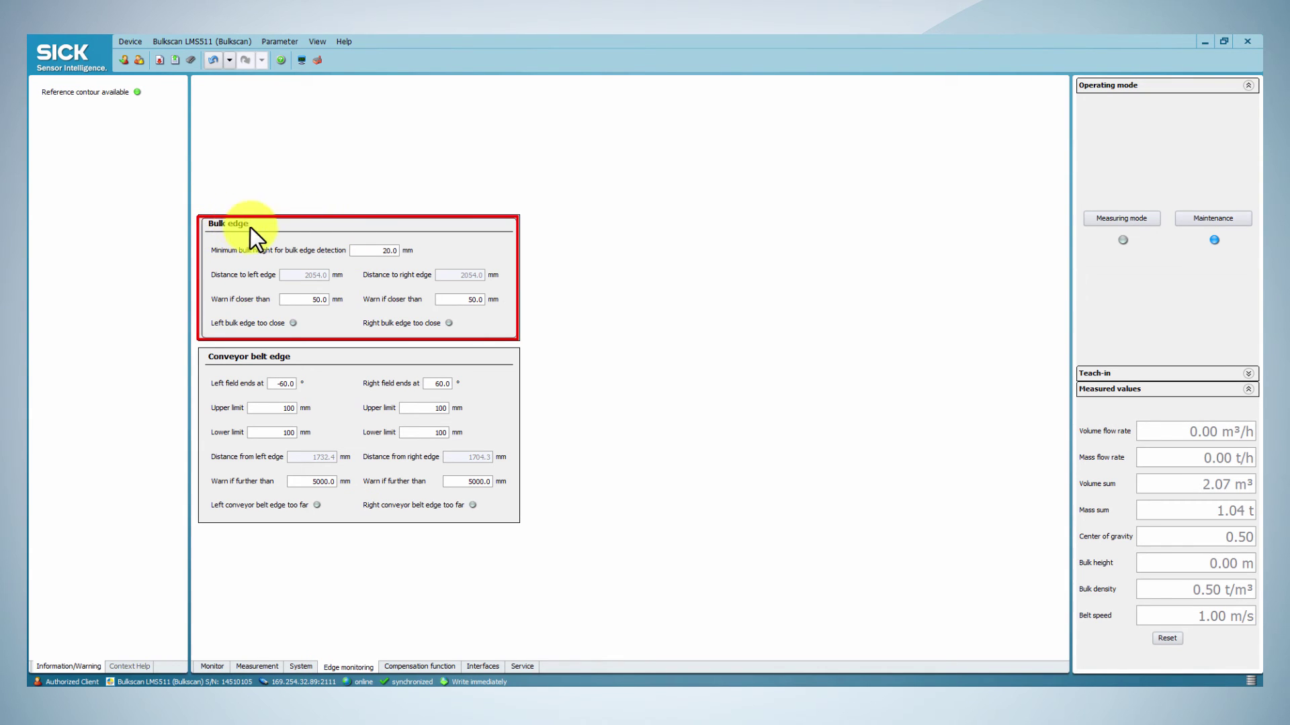
pyautogui.doubleClick(305, 300)
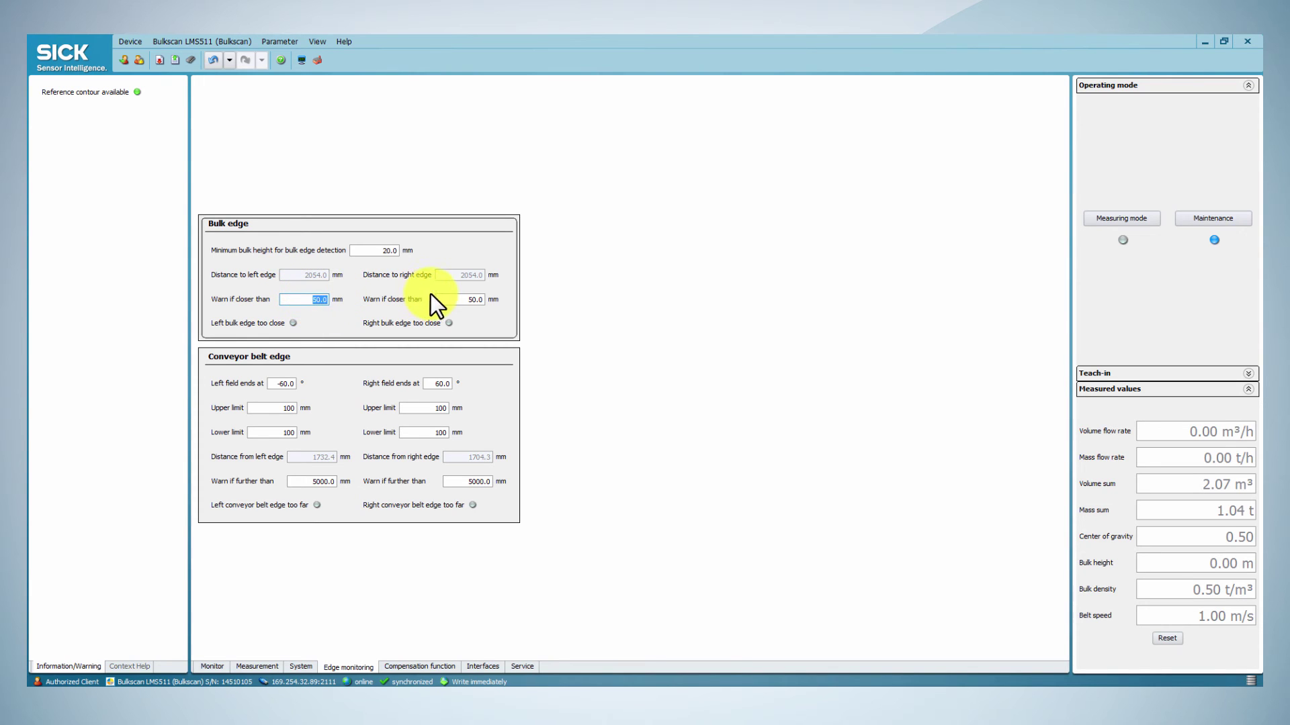
pyautogui.doubleClick(451, 299)
# Step: Review the conveyor belt edge upper and lower limits of 100 mm and 5000 mm warning distances
pyautogui.click(344, 358)
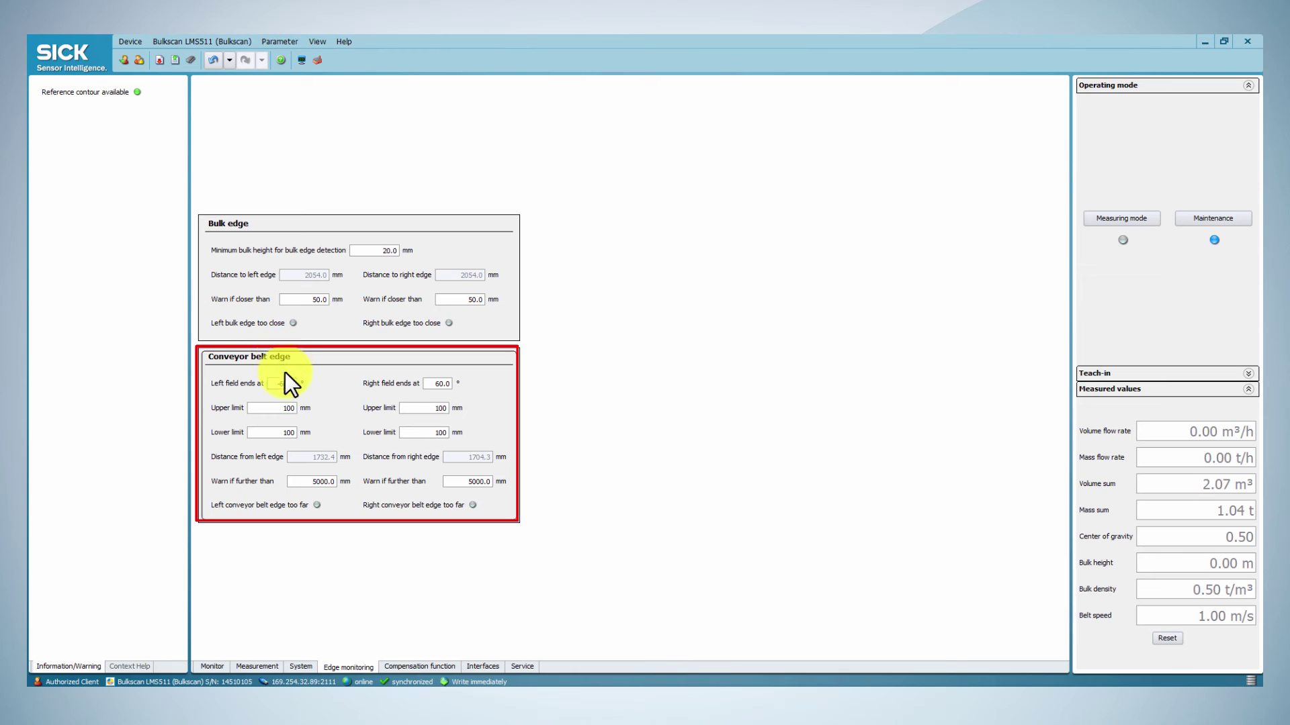
pyautogui.doubleClick(289, 408)
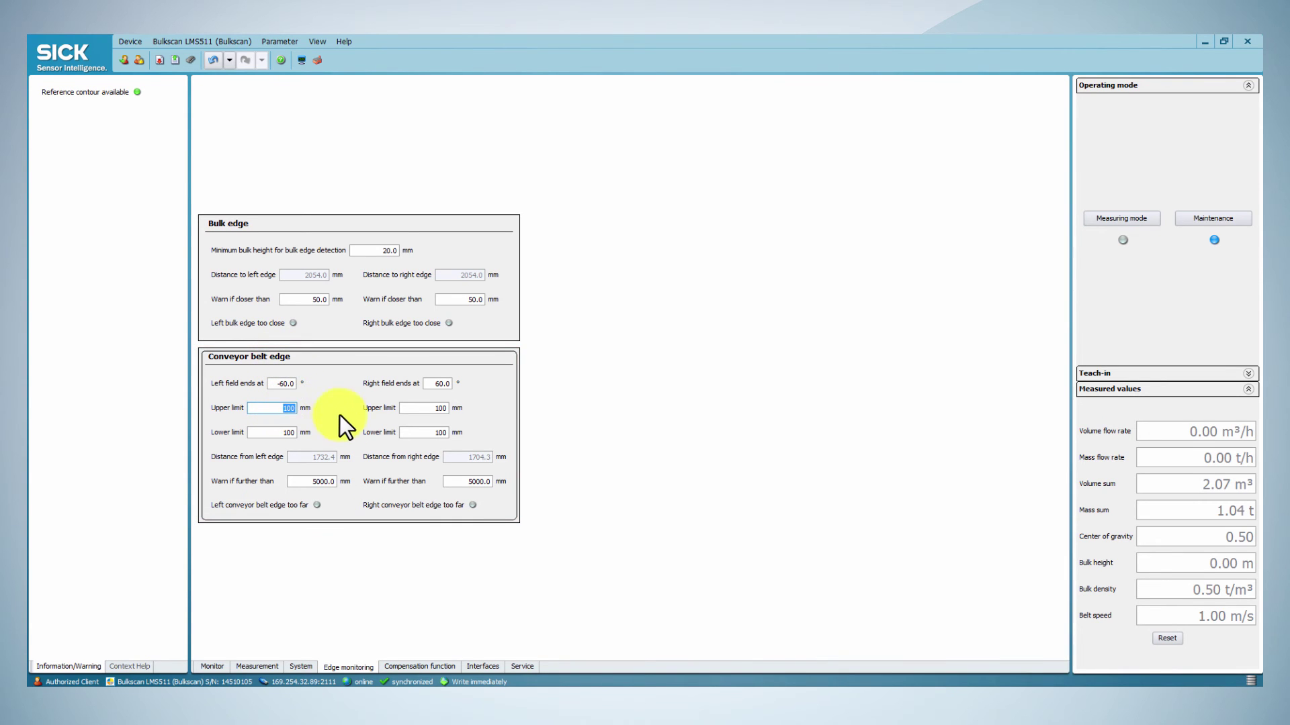
pyautogui.doubleClick(426, 408)
pyautogui.doubleClick(290, 433)
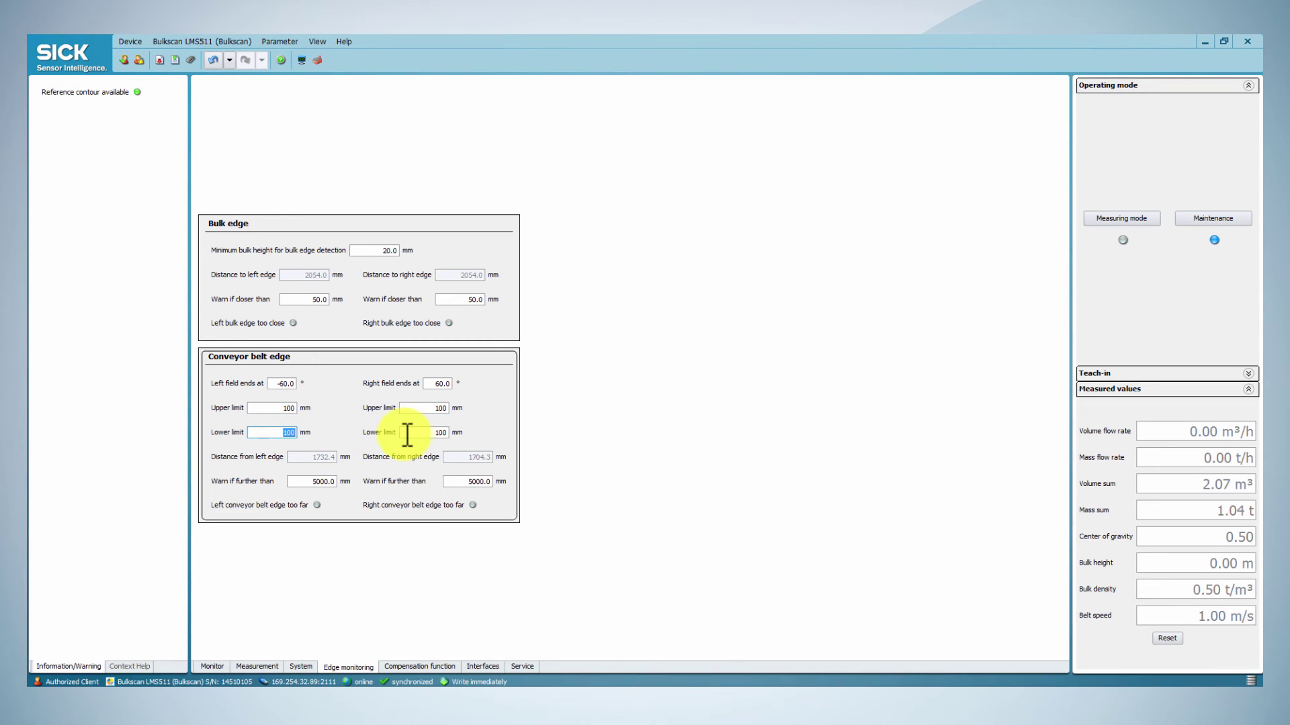
pyautogui.doubleClick(436, 434)
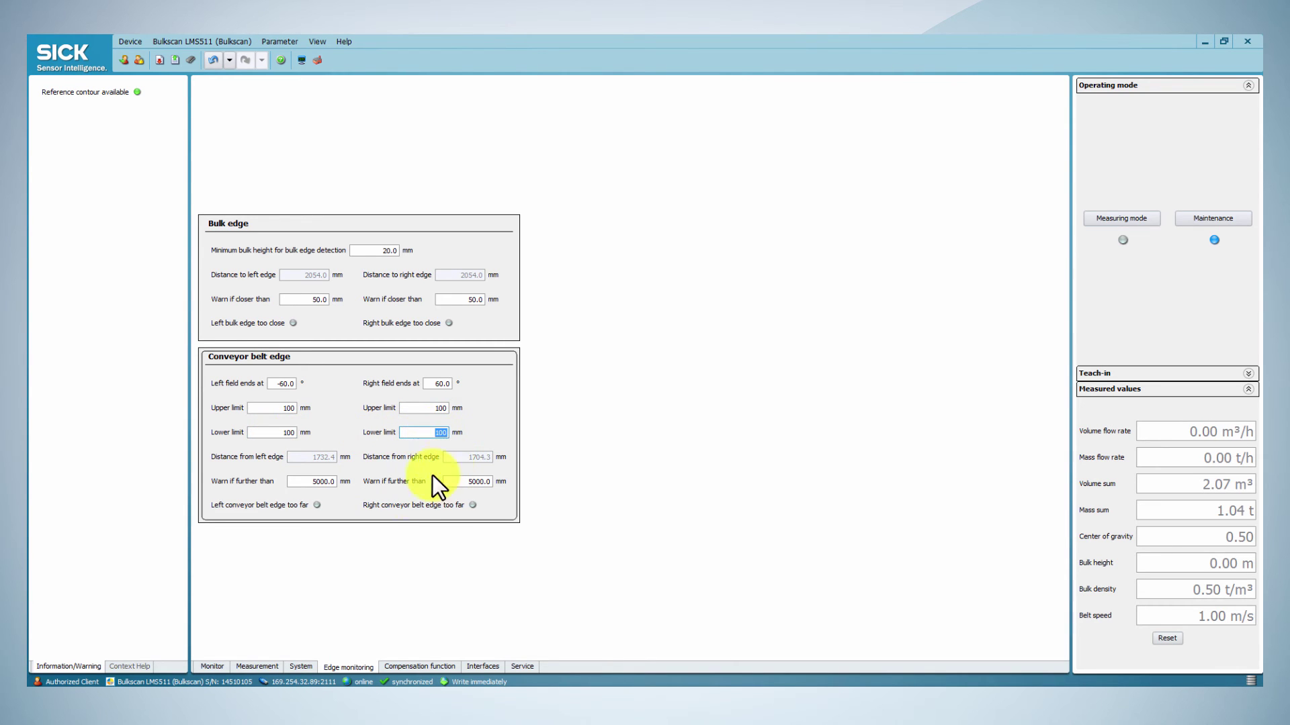
pyautogui.doubleClick(306, 485)
pyautogui.doubleClick(452, 482)
pyautogui.click(464, 482)
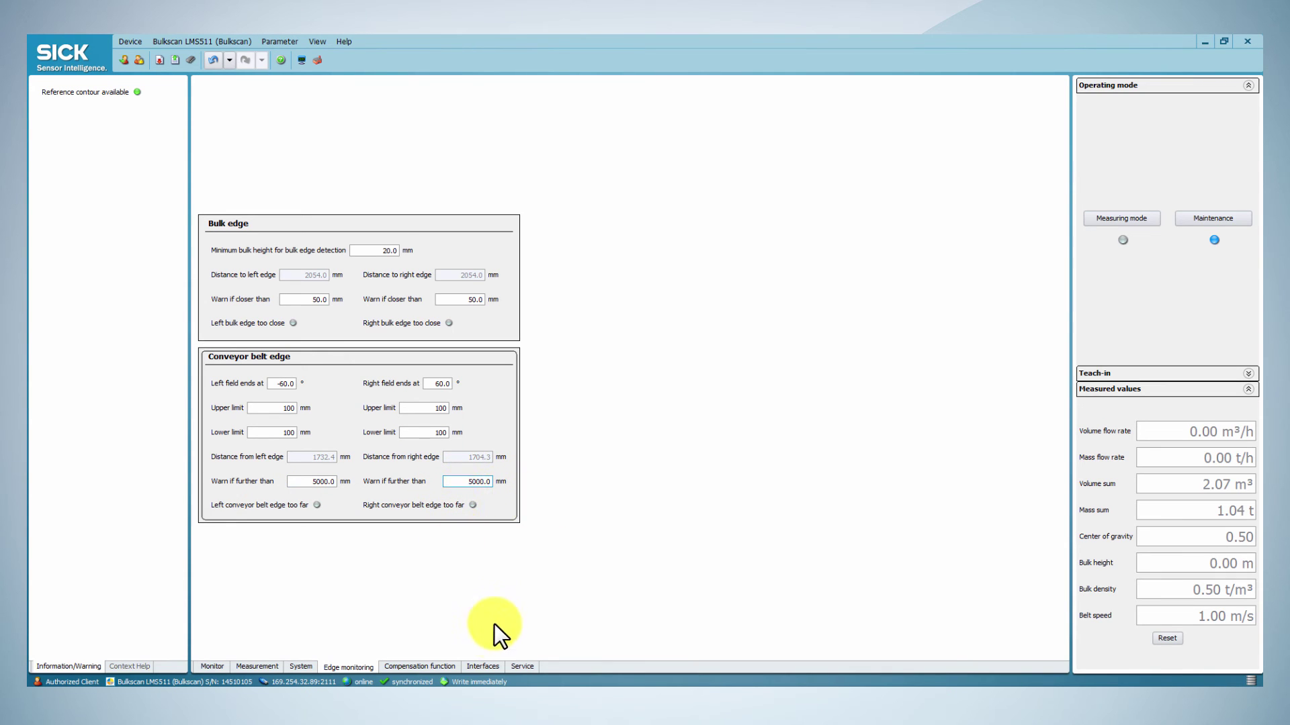
# Step: Review the Digital inputs settings, including the reset counters input
pyautogui.click(490, 664)
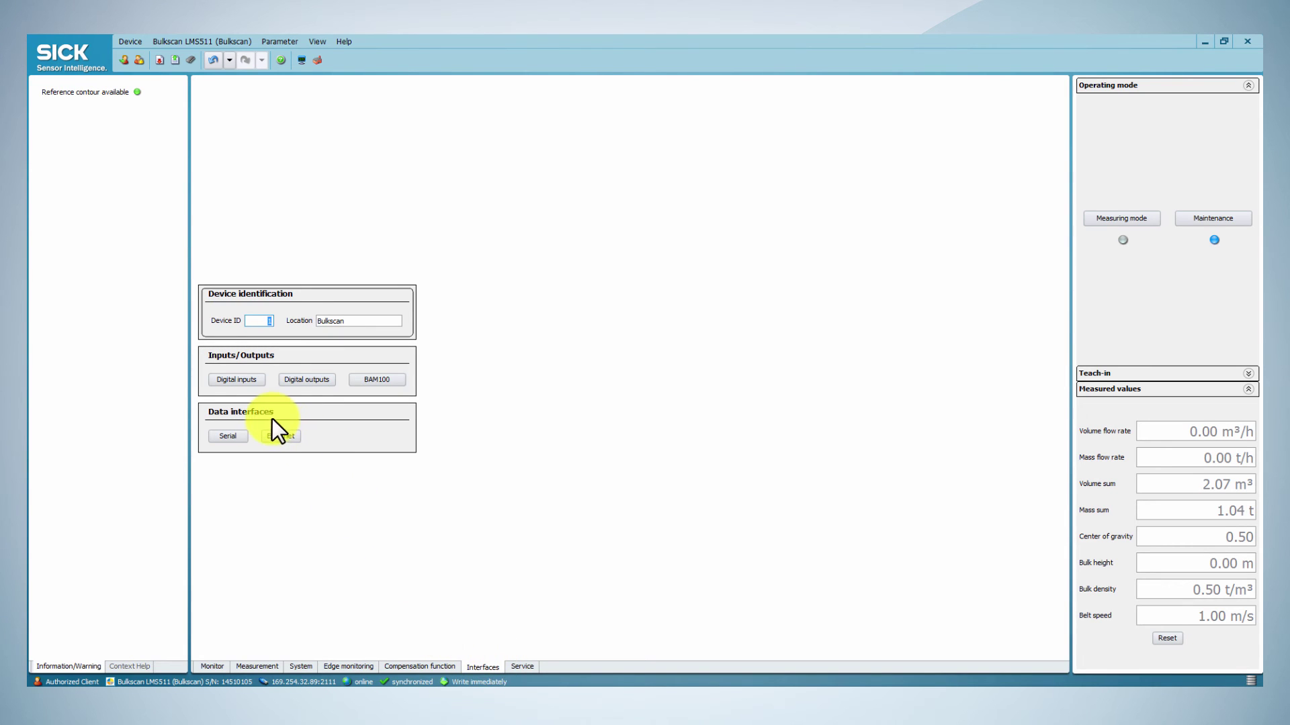
pyautogui.click(244, 368)
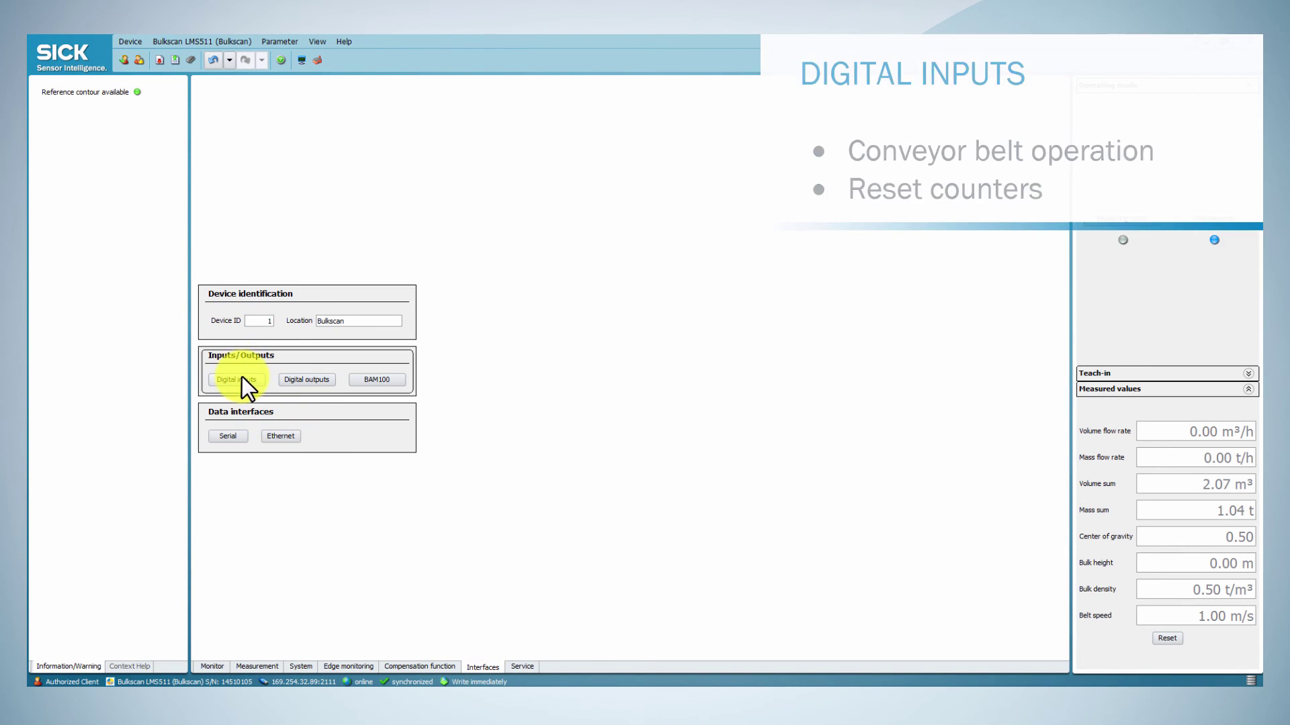
pyautogui.click(242, 380)
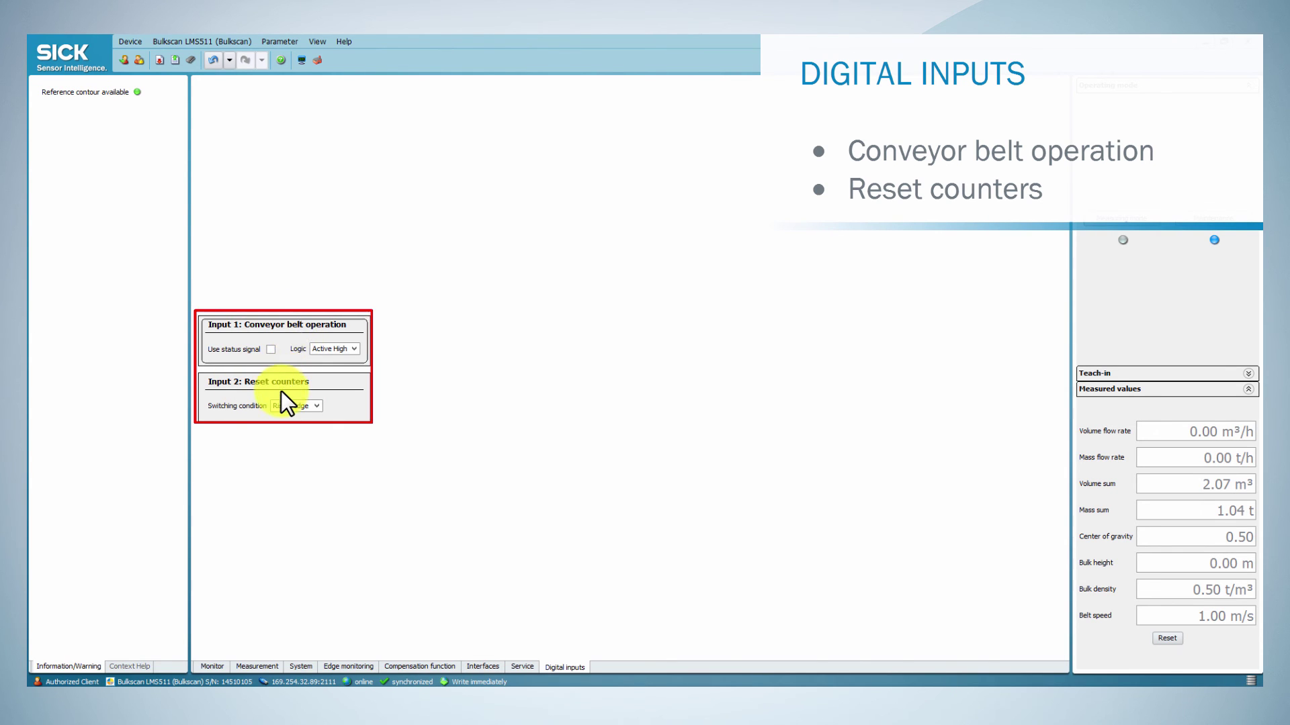
pyautogui.click(281, 391)
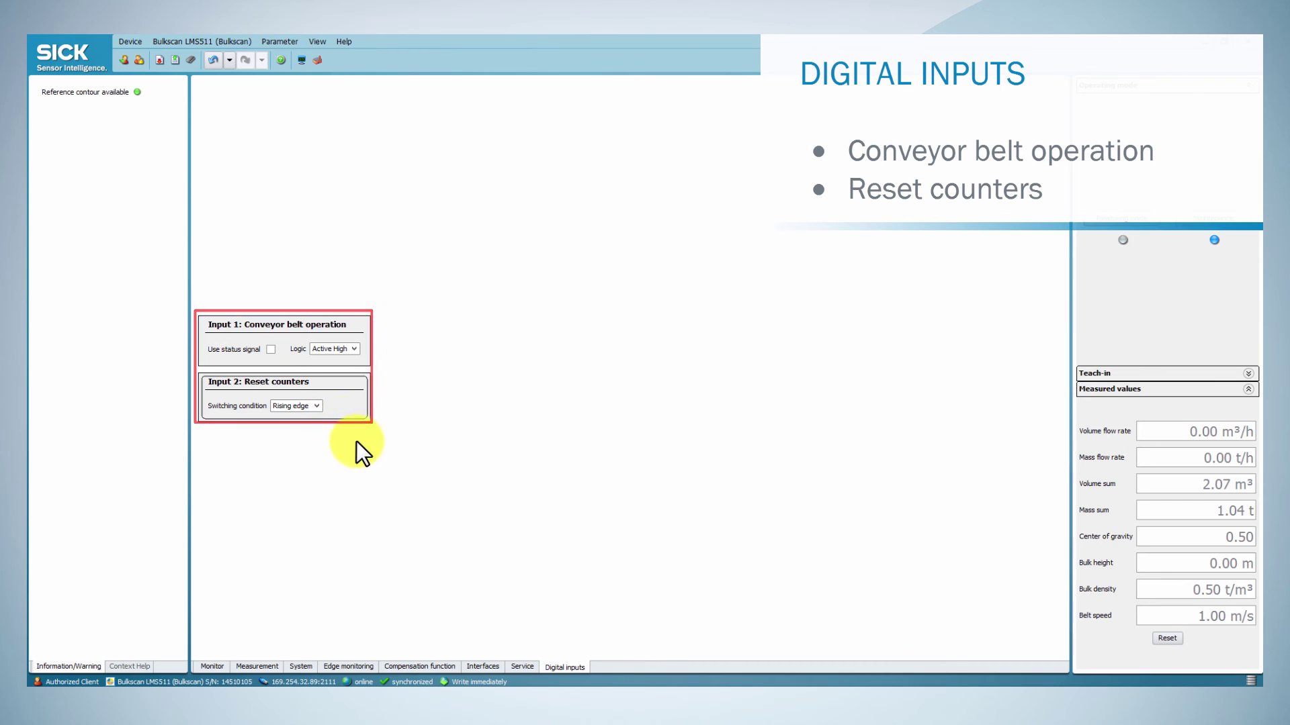
pyautogui.click(484, 666)
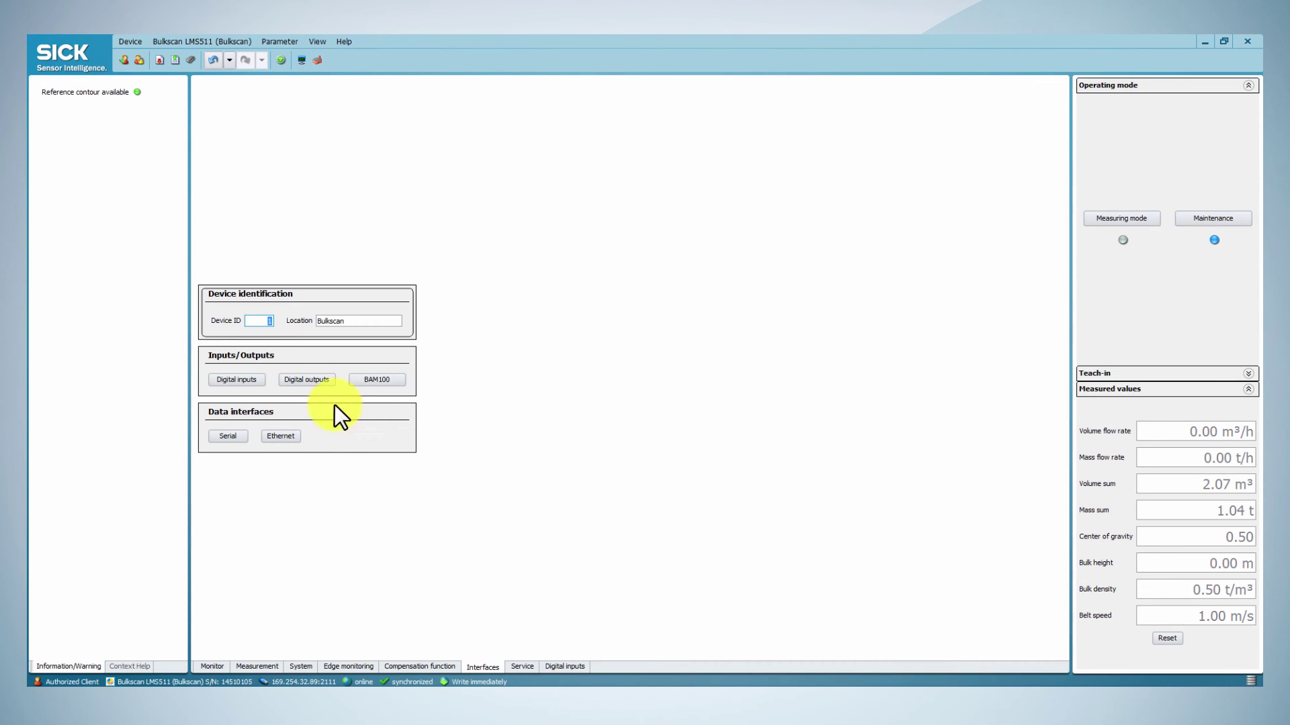
# Step: Assign digital Output 1 to Information/Warning, with warning type All and 0.00 s delay
pyautogui.click(299, 380)
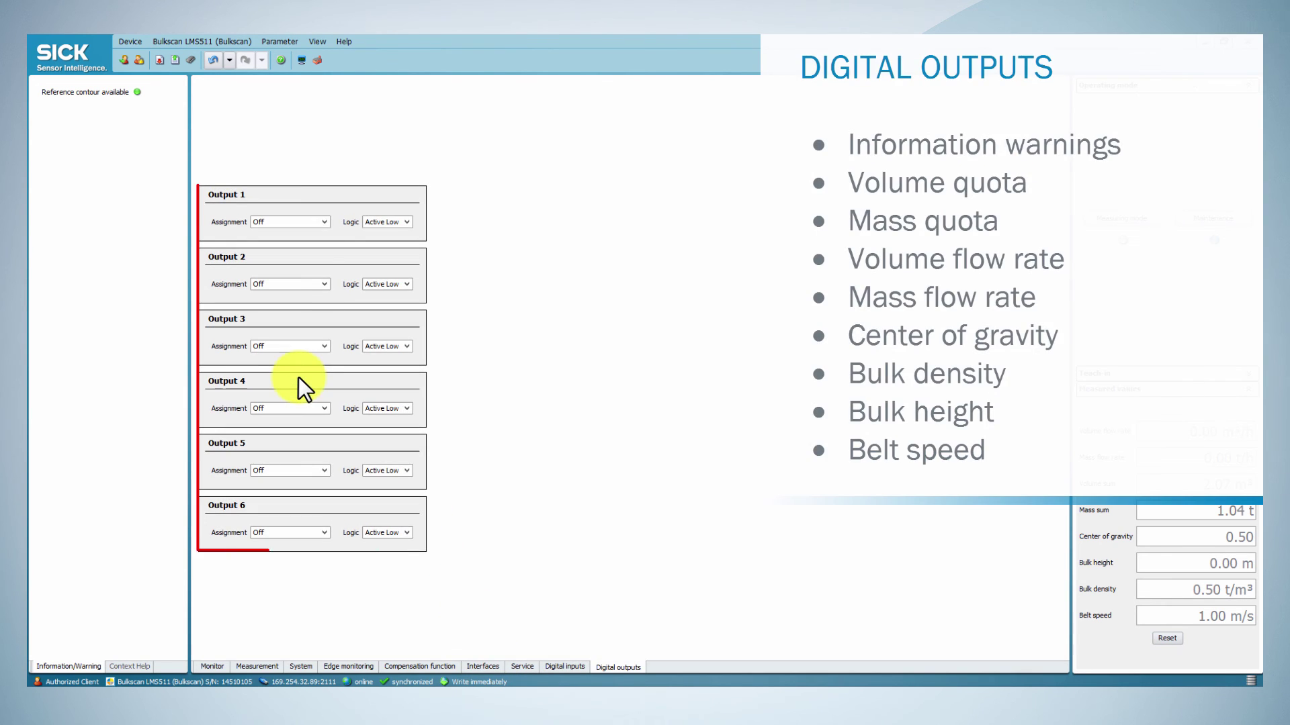
pyautogui.click(320, 222)
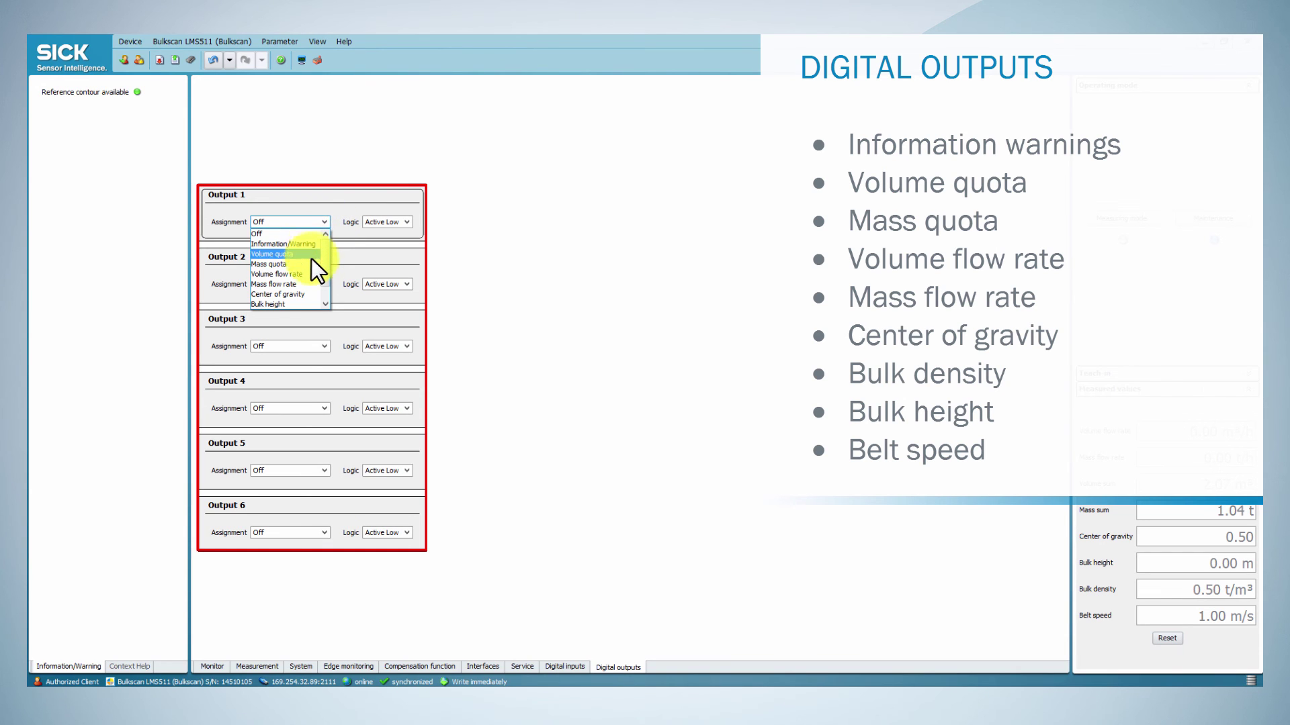
pyautogui.scroll(-1, 323, 297)
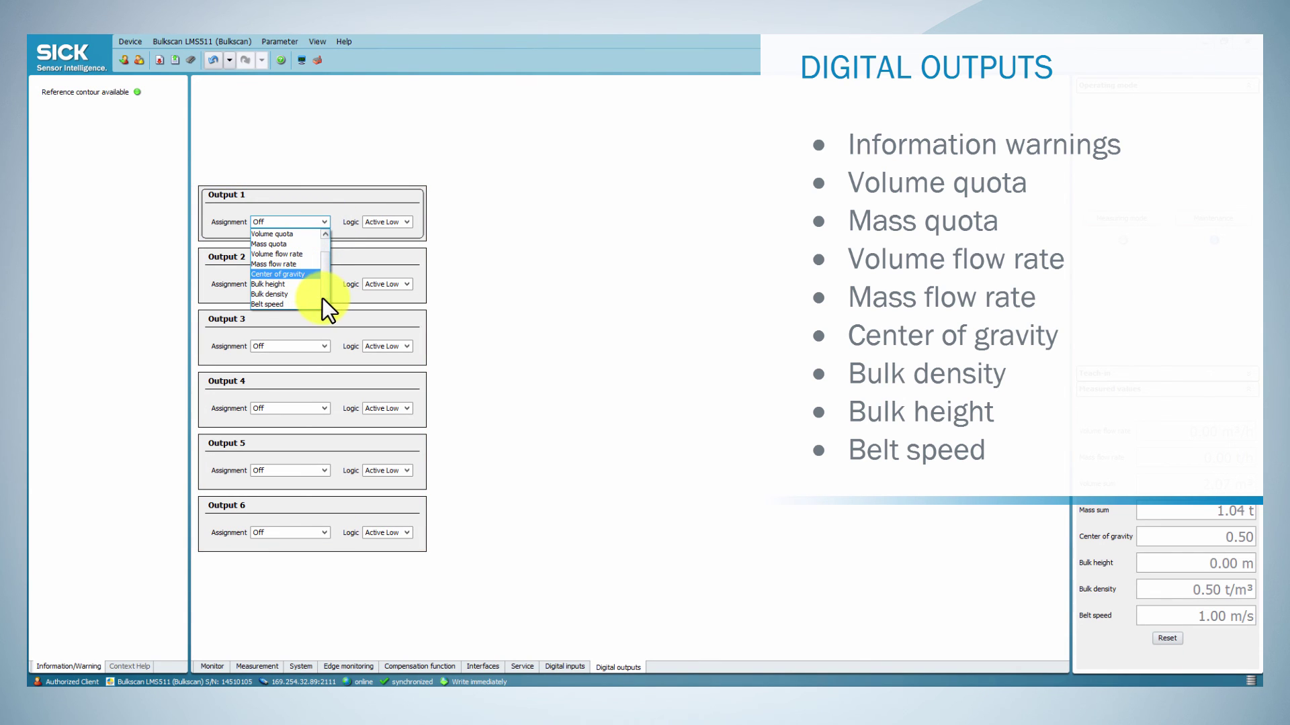
pyautogui.scroll(1, 304, 299)
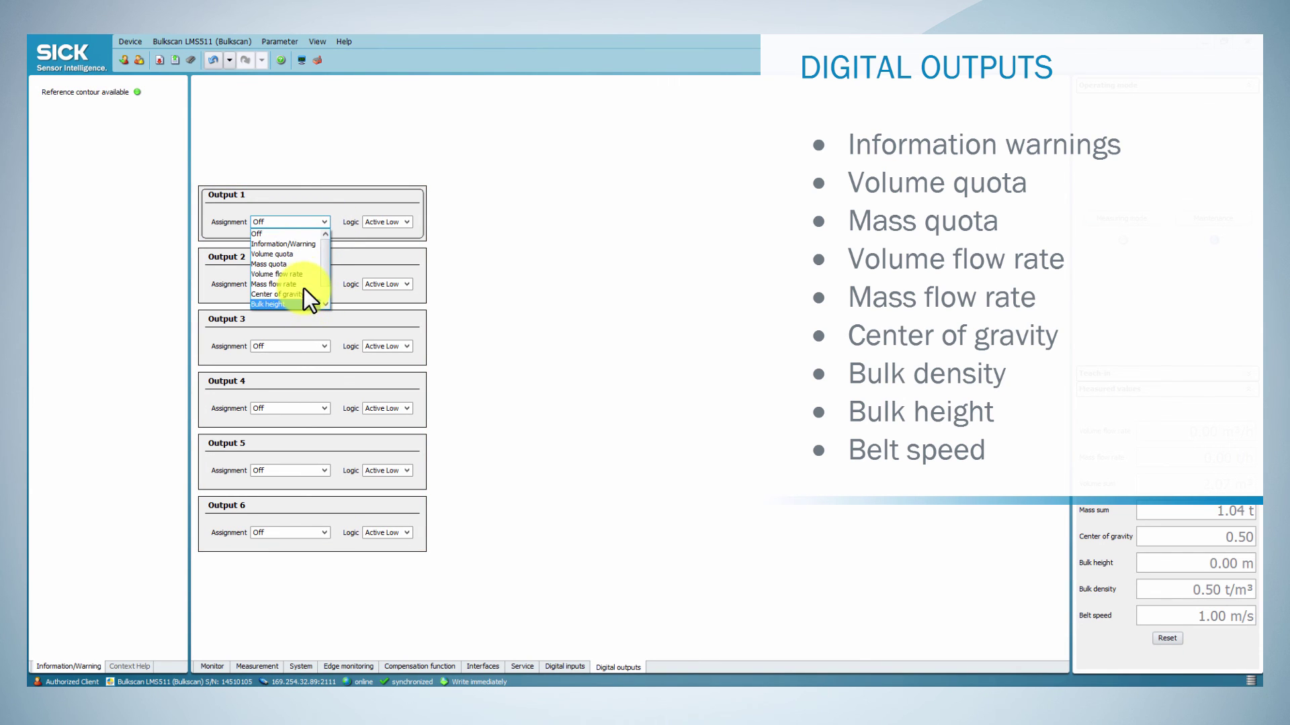
pyautogui.click(293, 245)
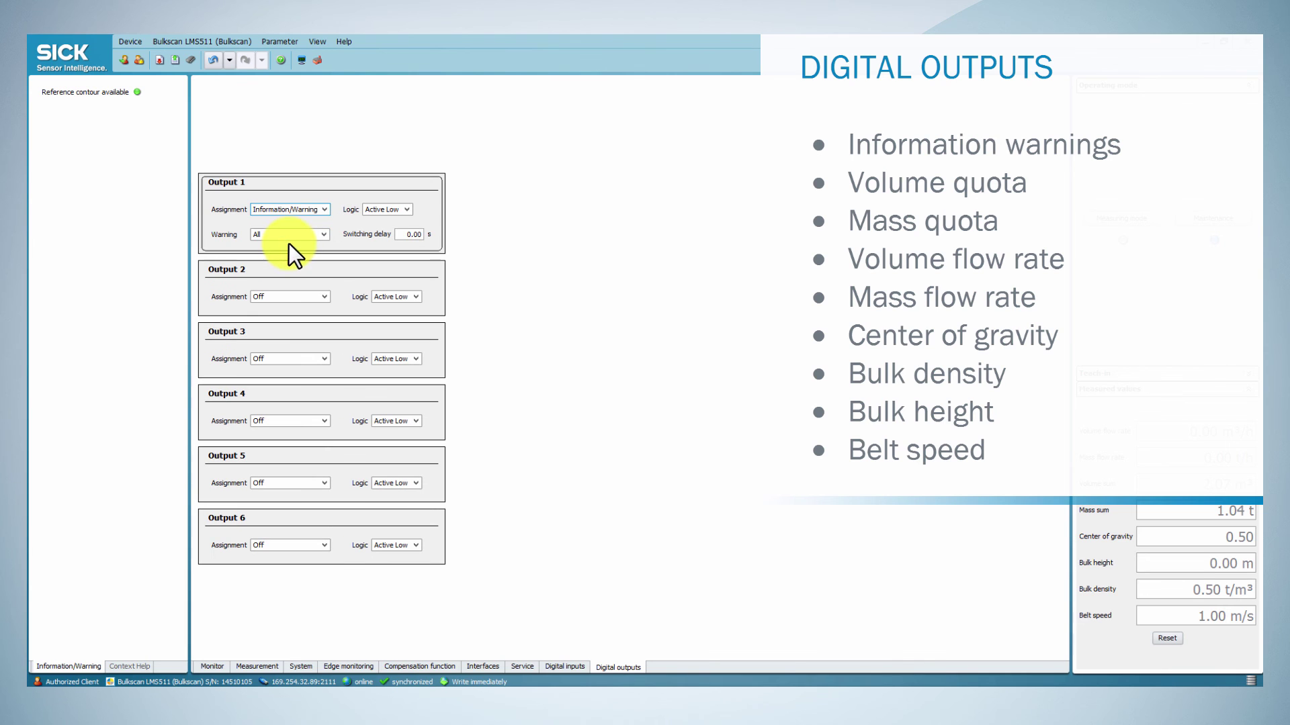
pyautogui.click(323, 235)
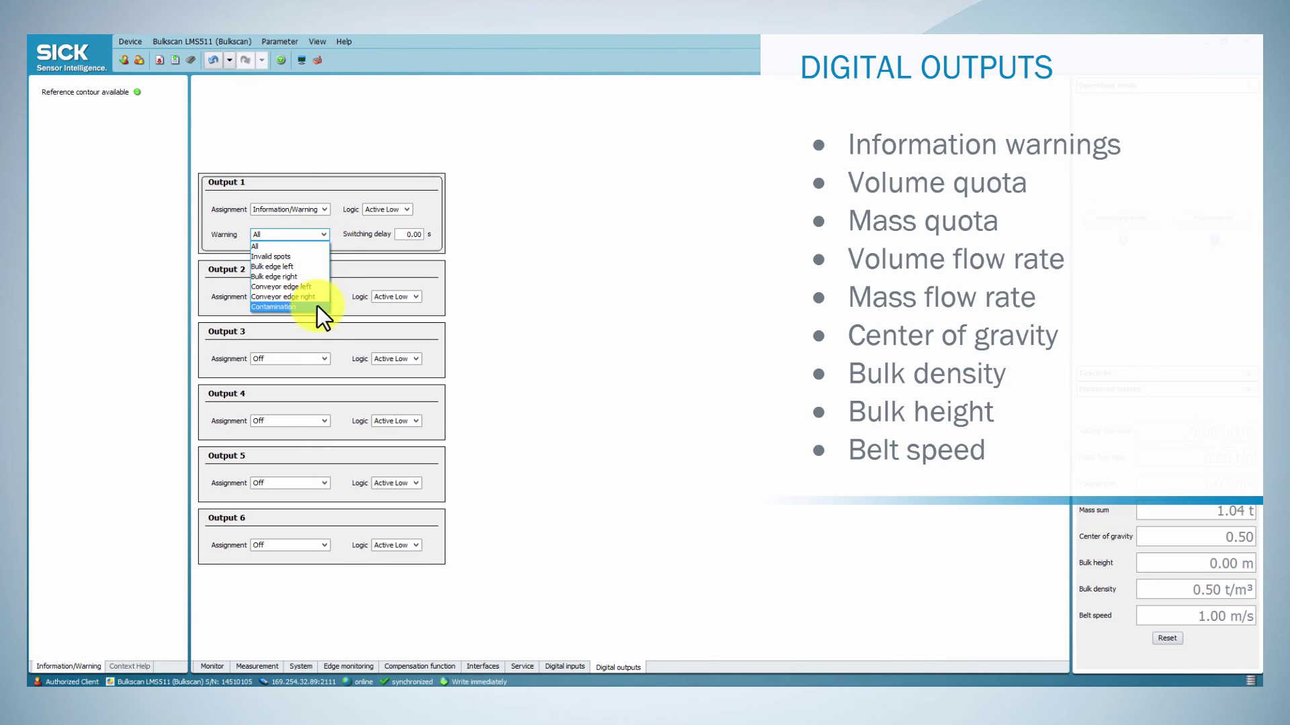
# Step: Open the BAM100 settings and keep analog output 1 on Volume flow rate, 0 to 1000 m³/h
pyautogui.click(478, 666)
pyautogui.click(376, 380)
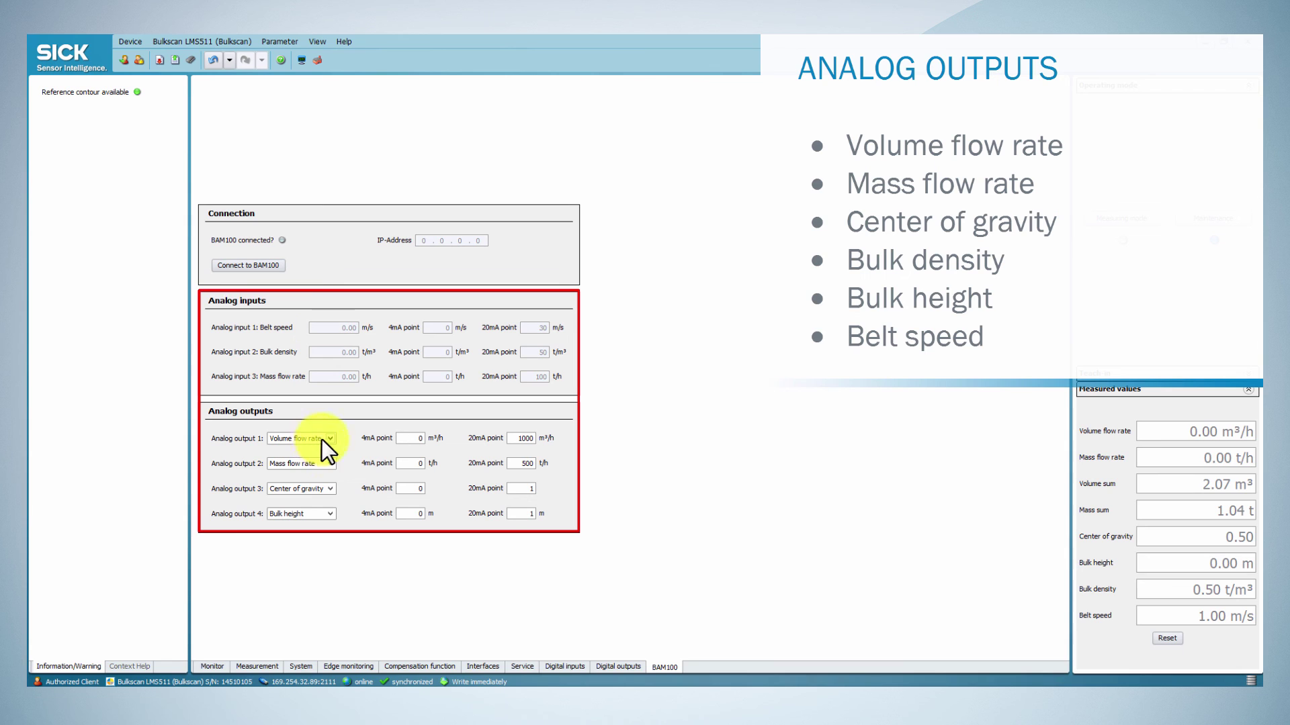
pyautogui.click(329, 440)
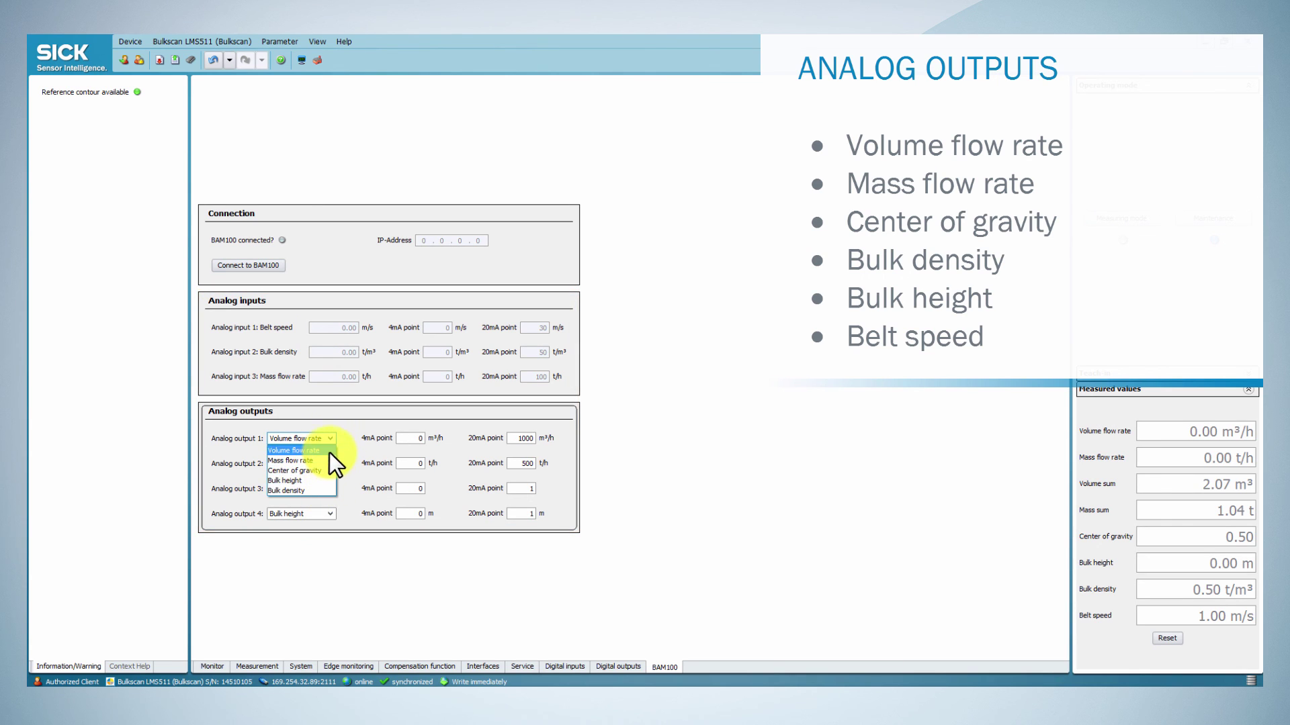
pyautogui.click(329, 450)
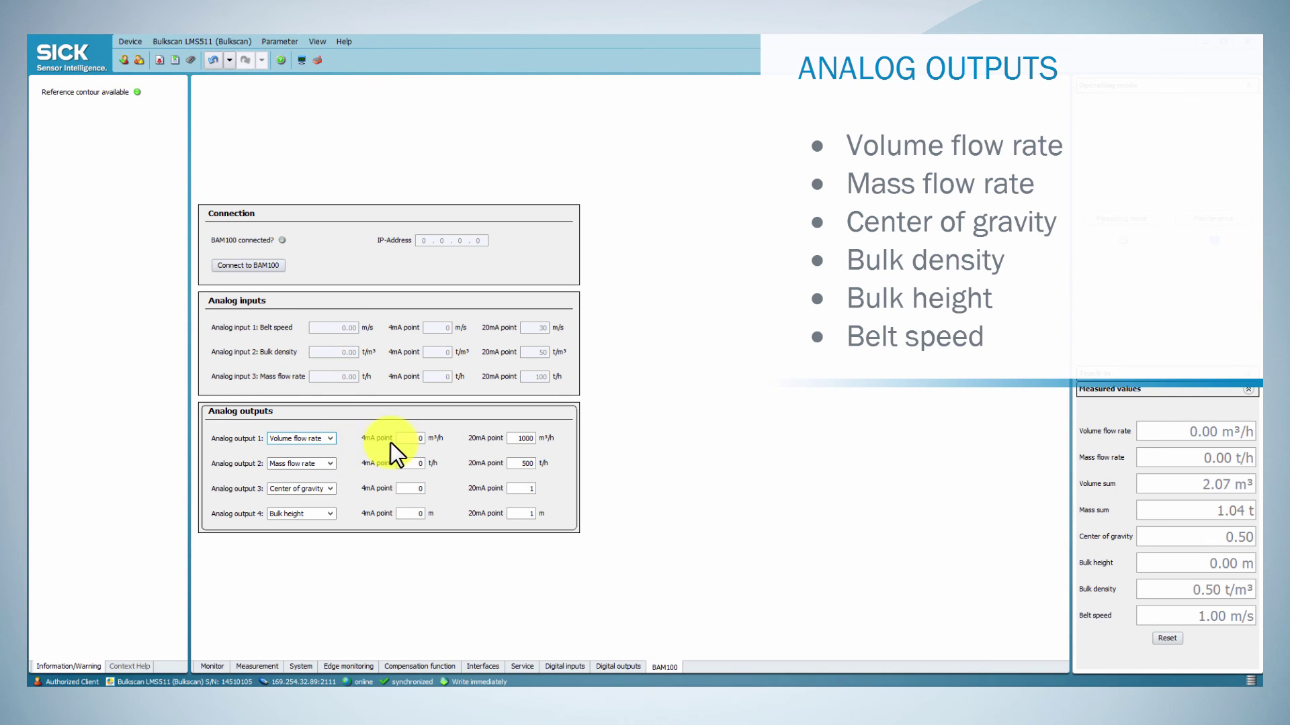